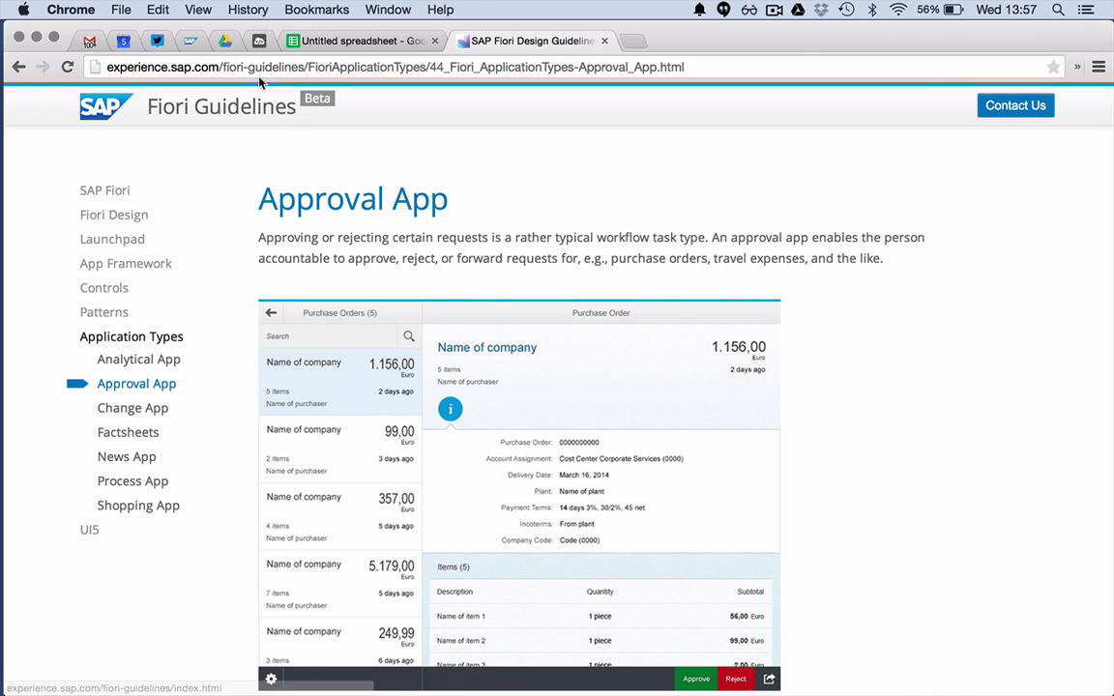
- Switch from the Fiori Approval App guidelines to the SAP Web IDE tab
left_click(259, 41)
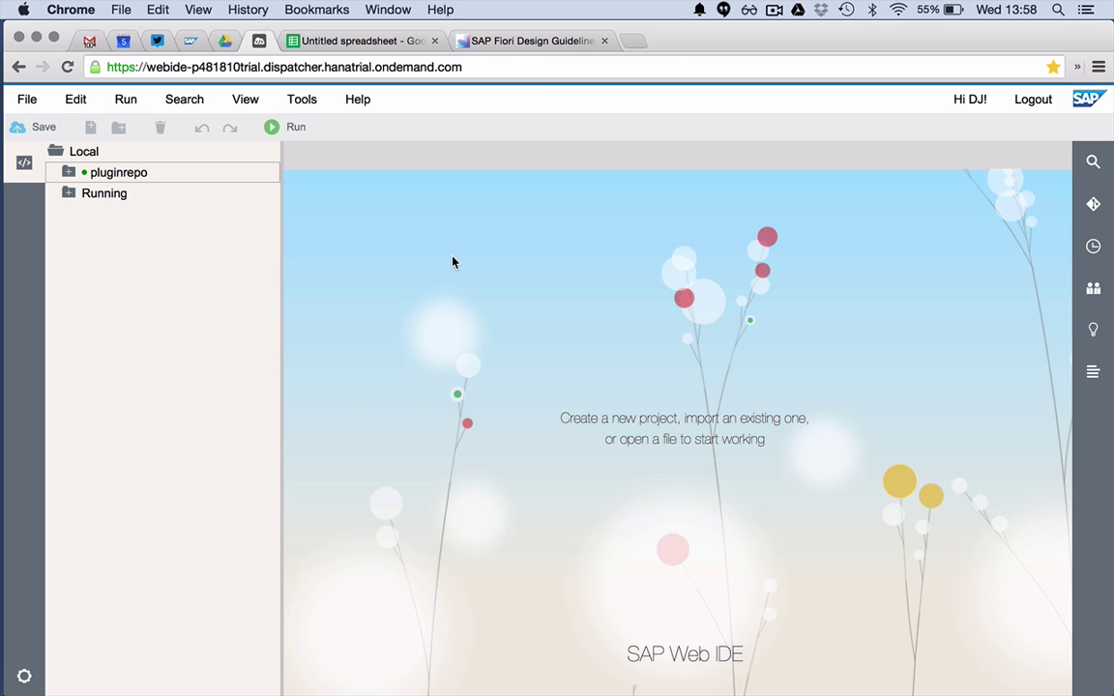
- Move between the Web IDE and the Untitled spreadsheet tabs, ending on the blank spreadsheet
left_click(383, 44)
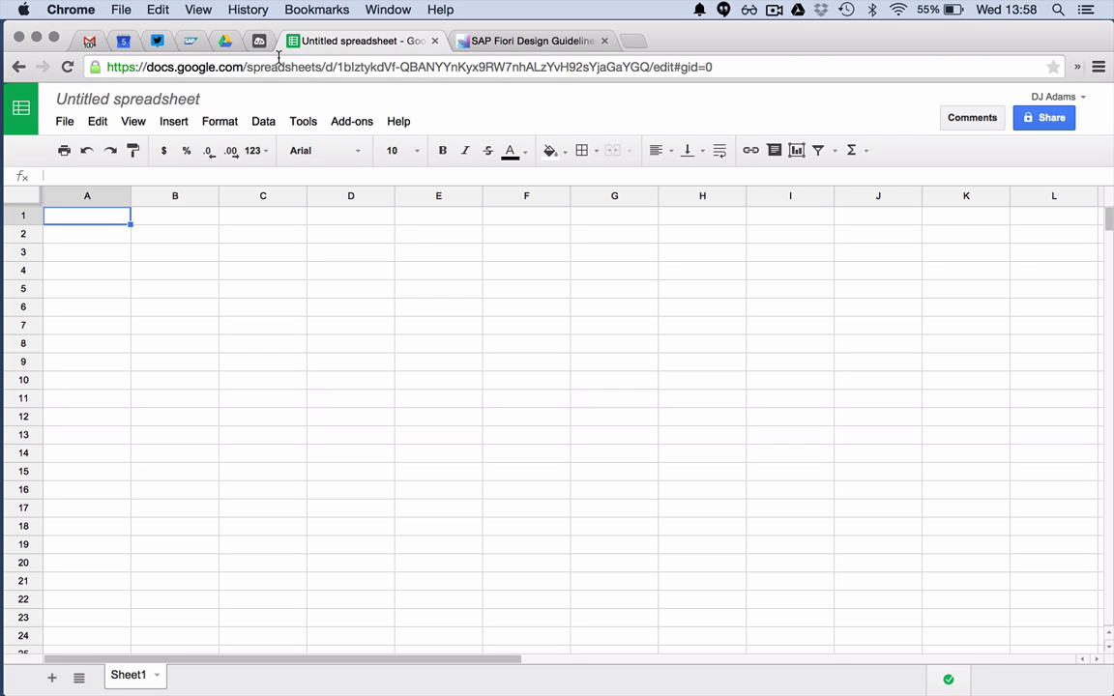
left_click(260, 42)
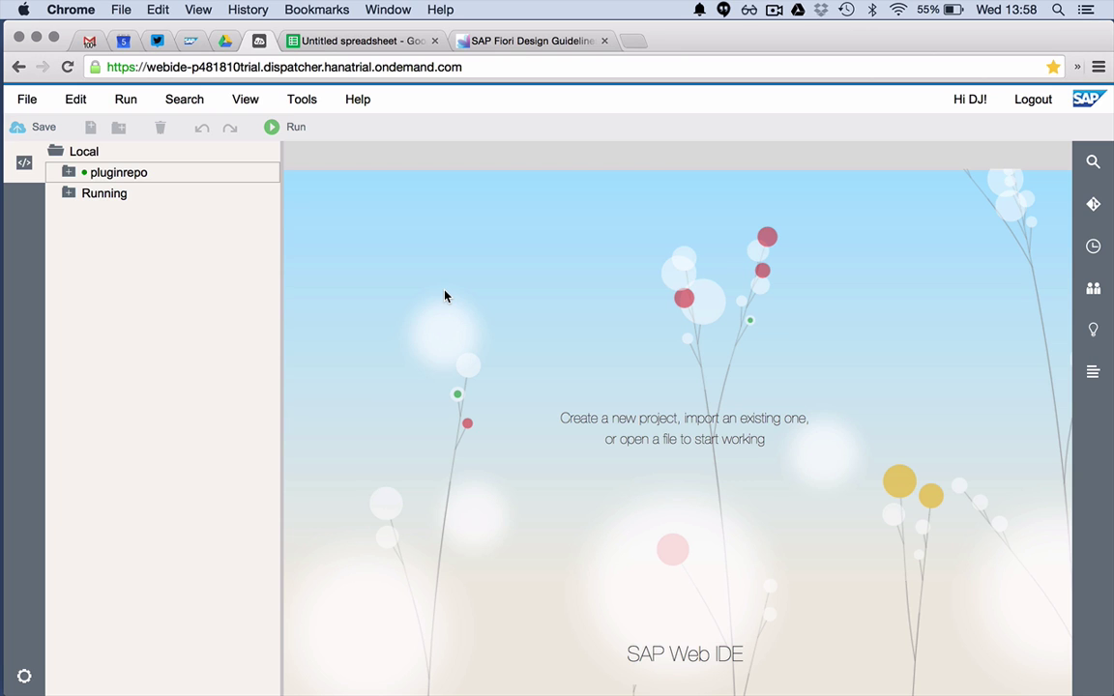
left_click(325, 41)
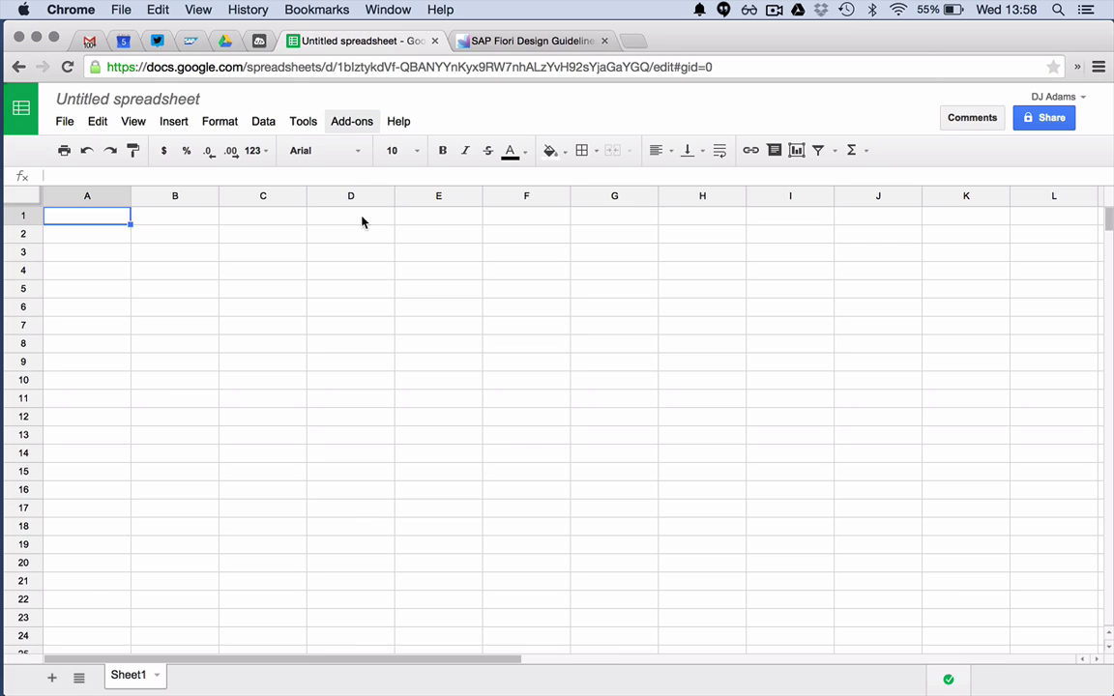
- Import customers.csv from the computer, replacing the current sheet
left_click(64, 122)
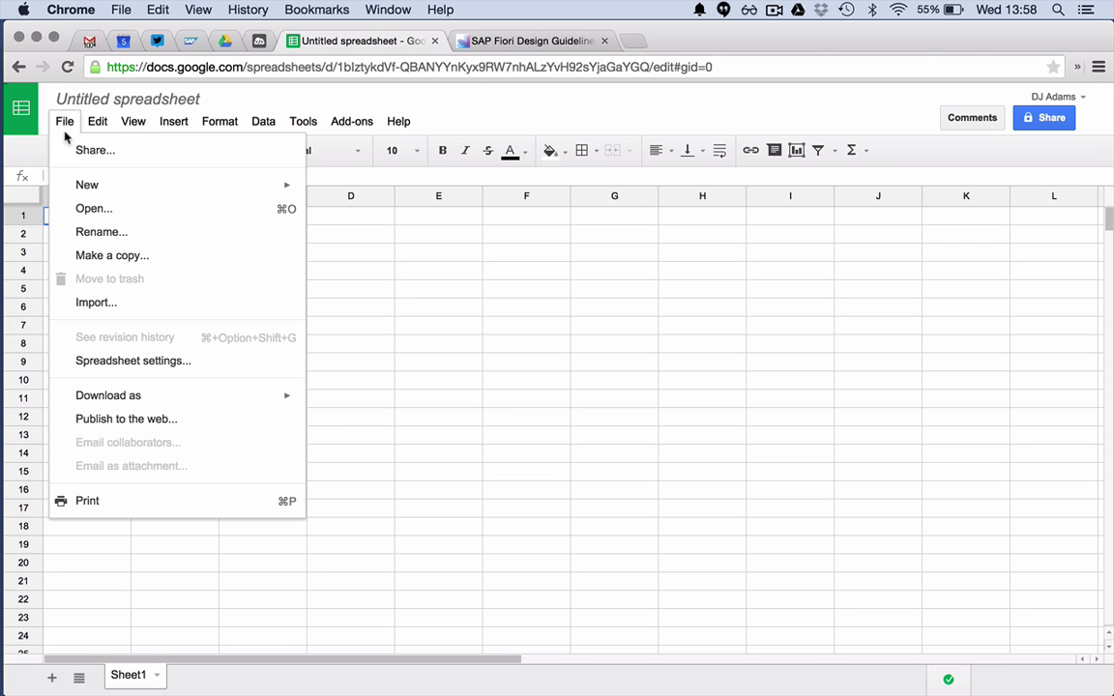
left_click(124, 303)
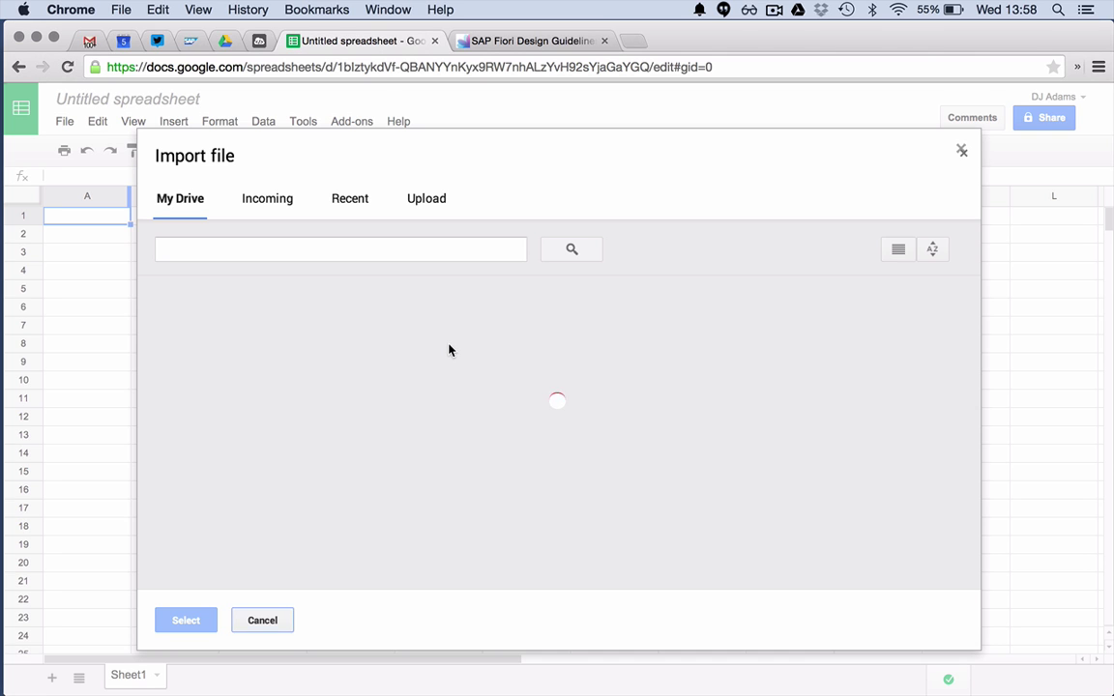
left_click(426, 198)
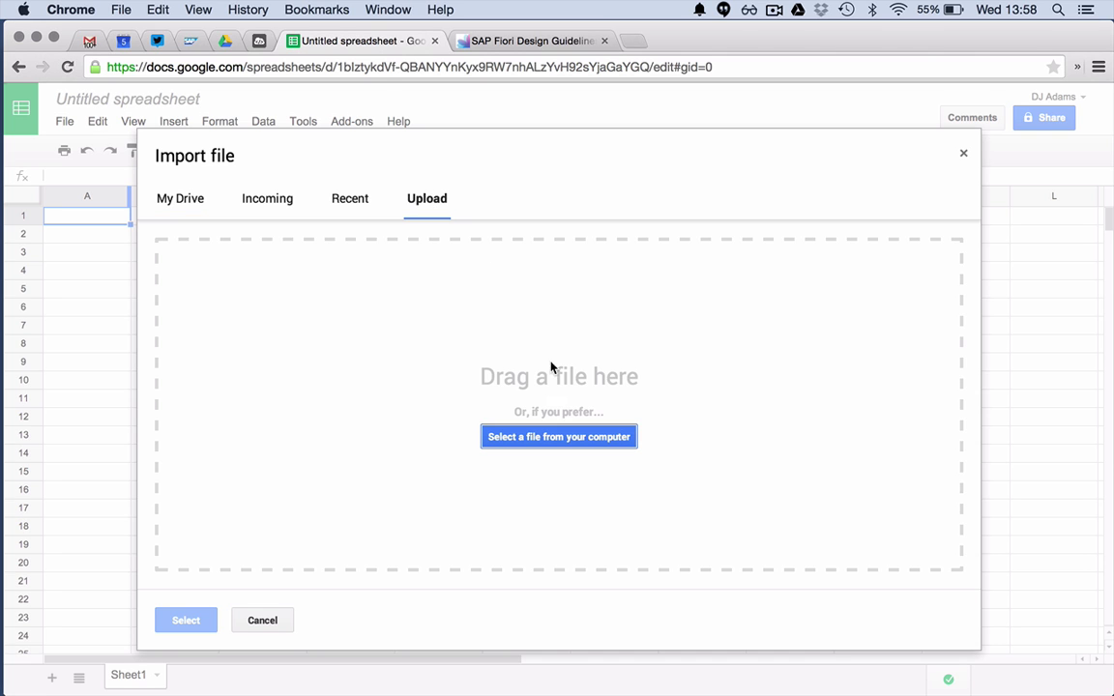
left_click(584, 438)
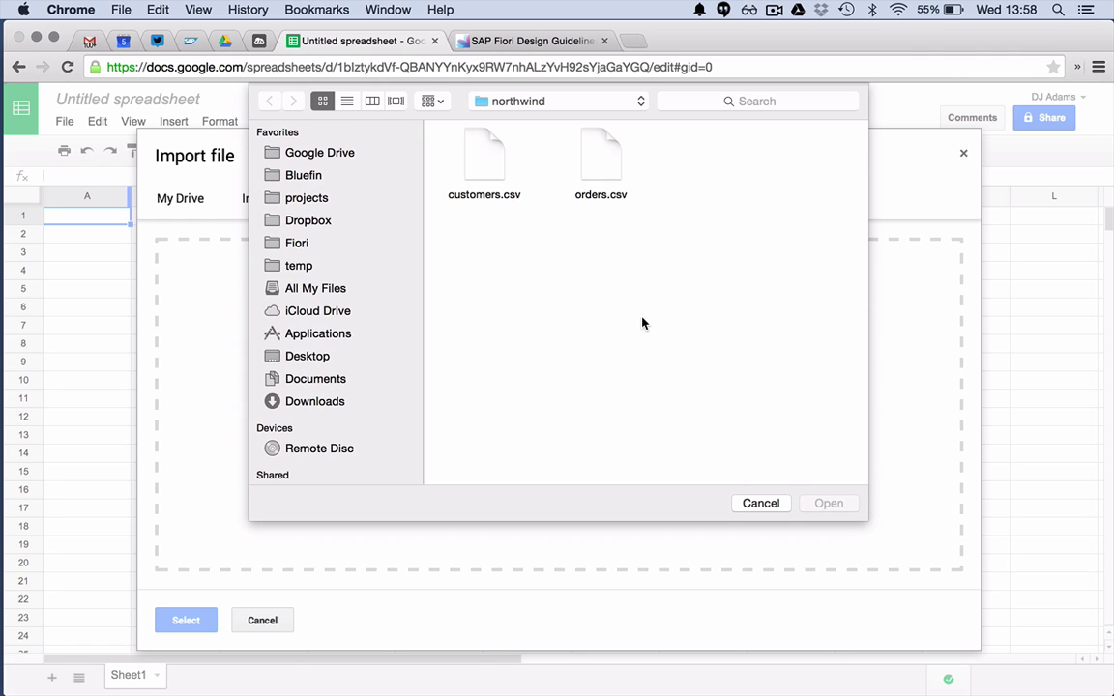
double_click(487, 170)
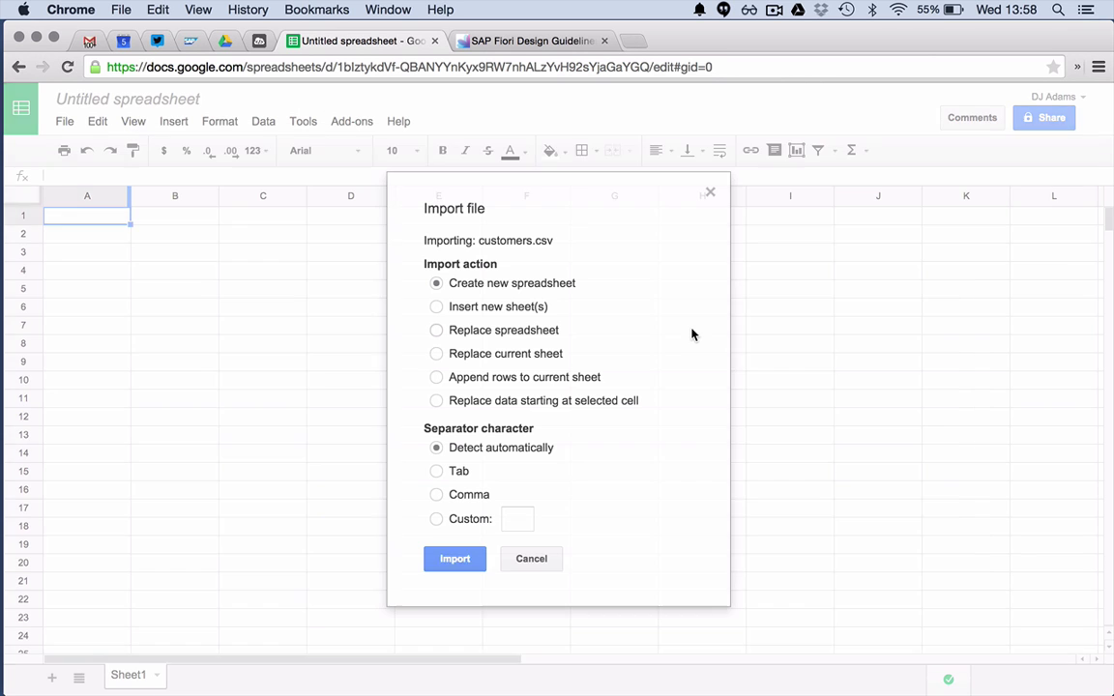
left_click(438, 354)
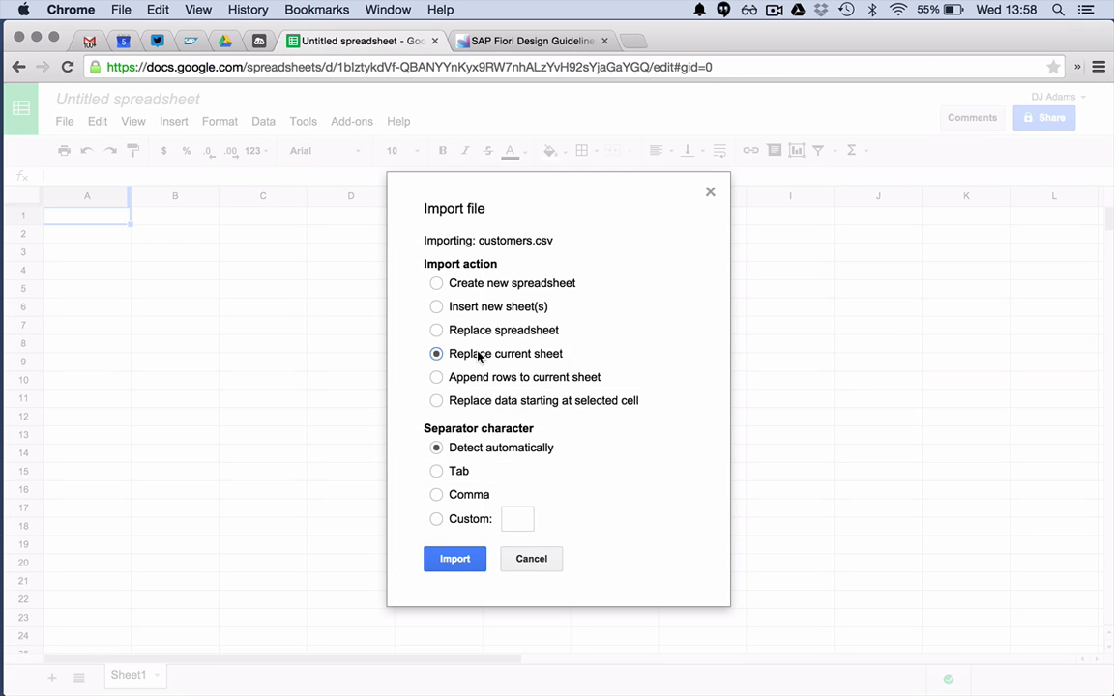
left_click(459, 573)
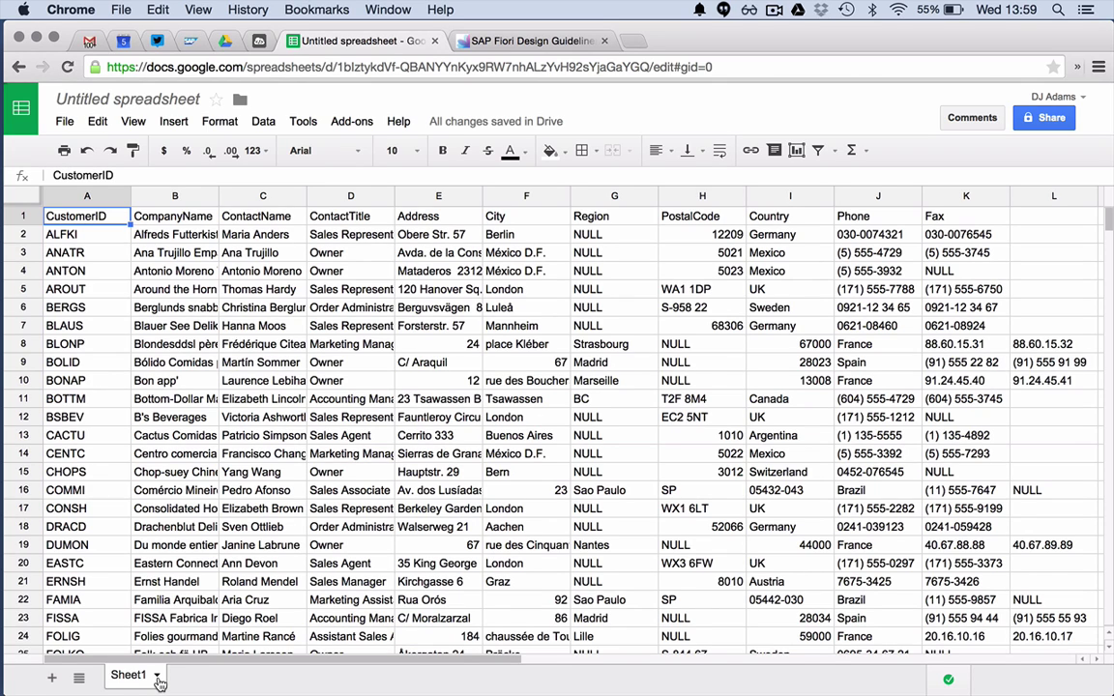
- Rename Sheet1 to 'Master'
left_click(157, 676)
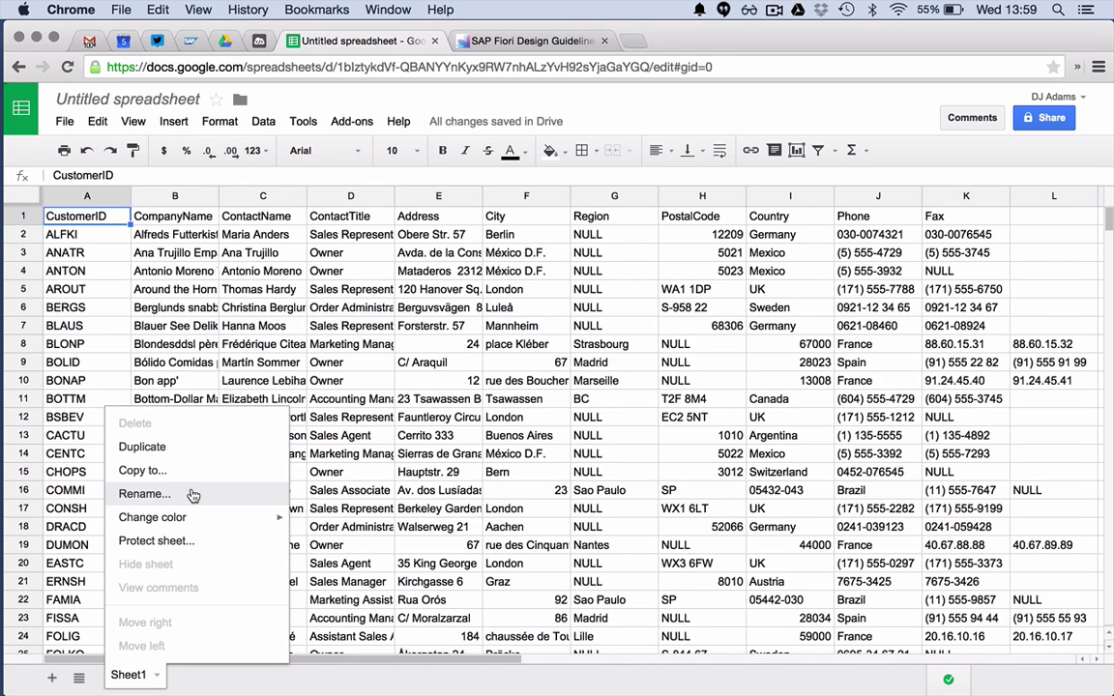
left_click(194, 495)
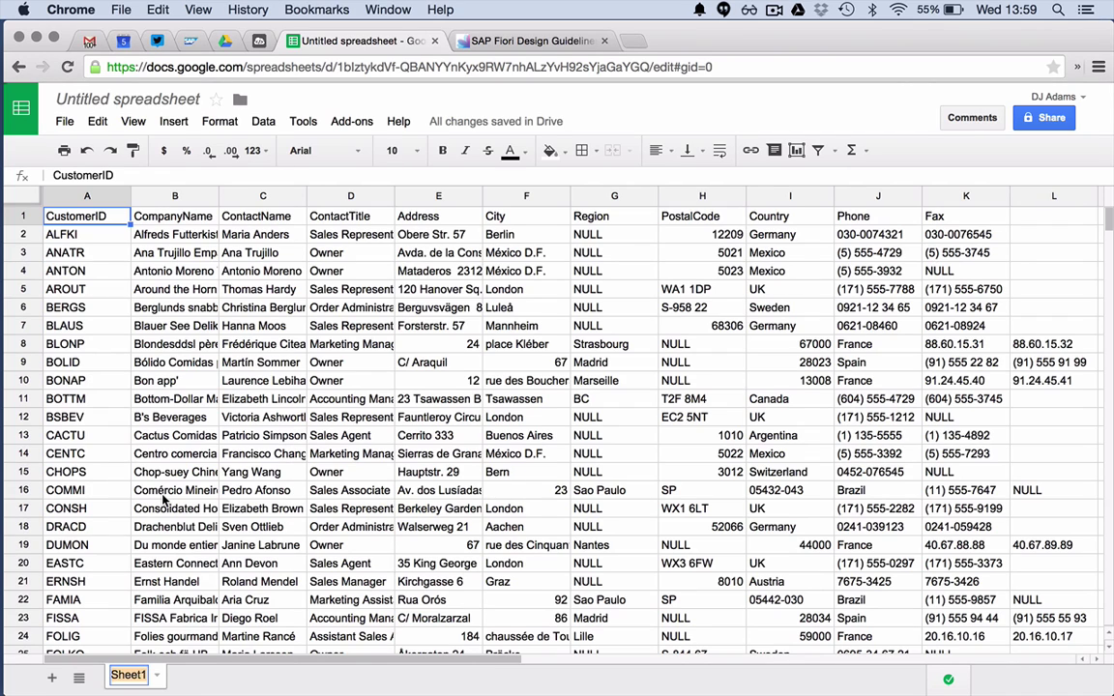
type("Master")
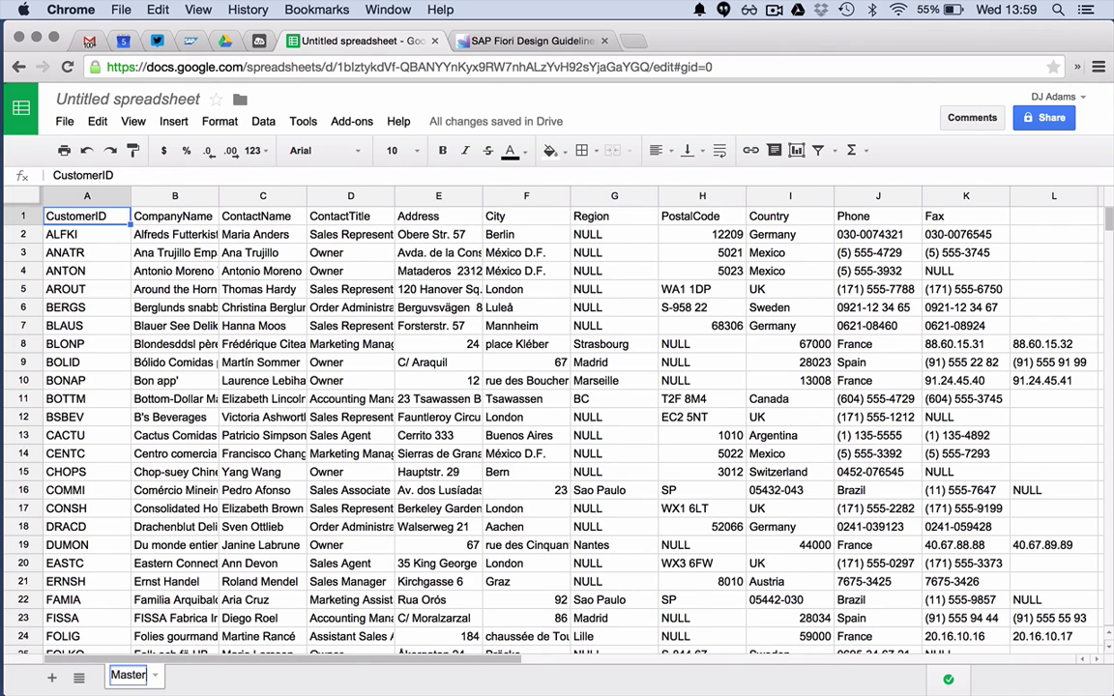
key("Return")
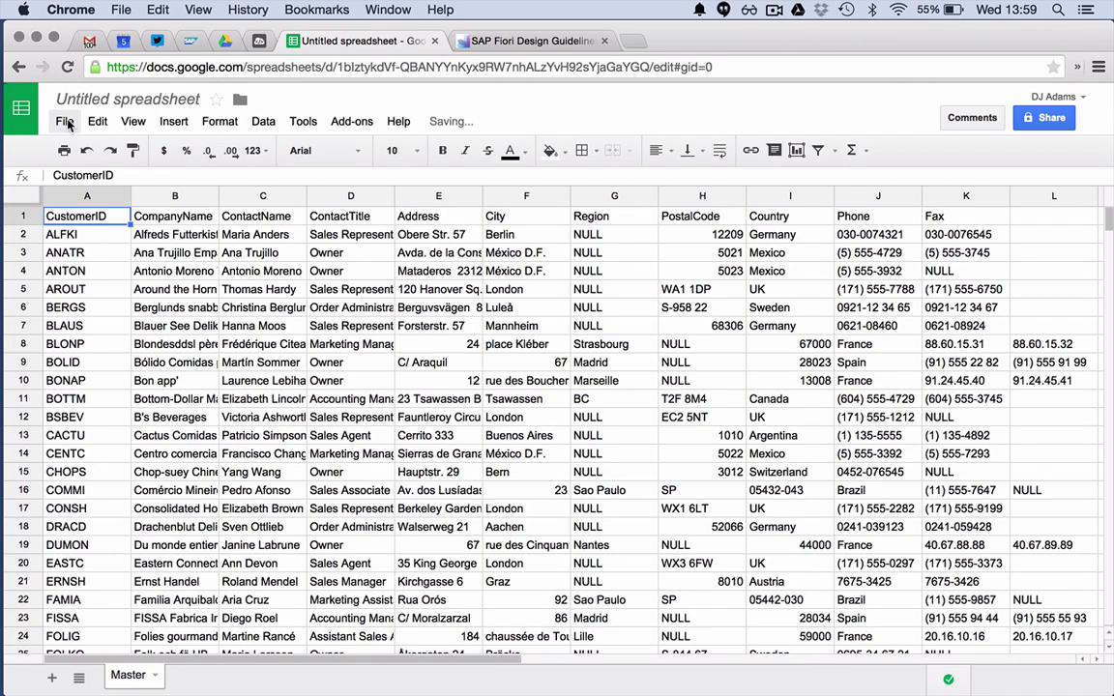
- Import orders.csv from the computer as a new sheet
left_click(65, 122)
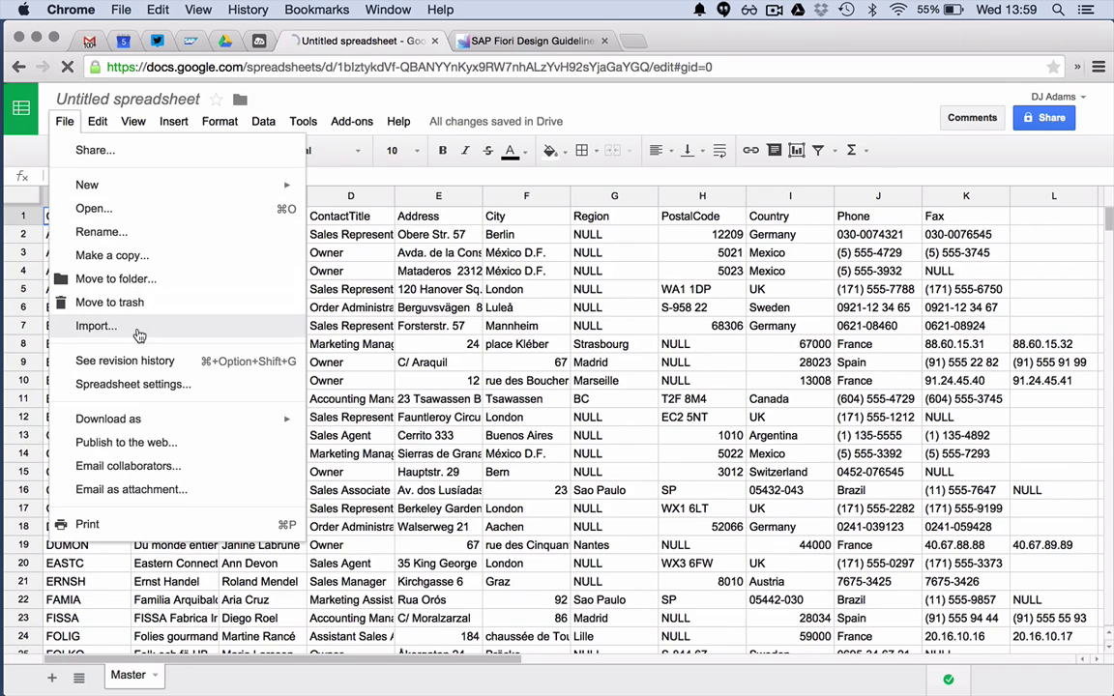
left_click(135, 329)
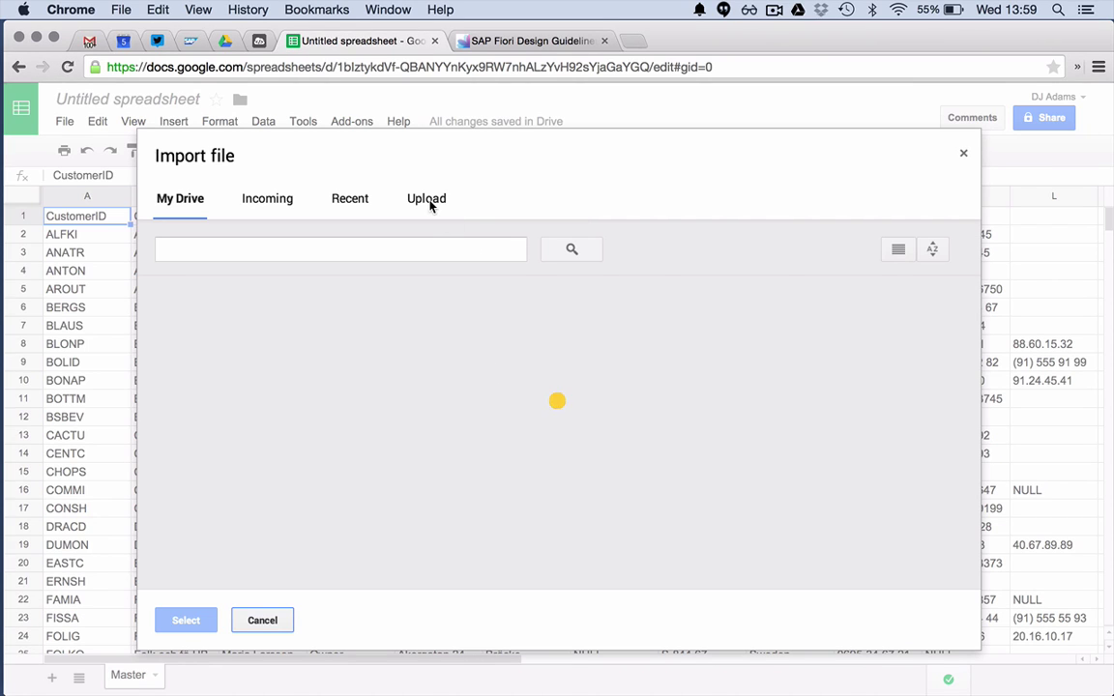
left_click(428, 200)
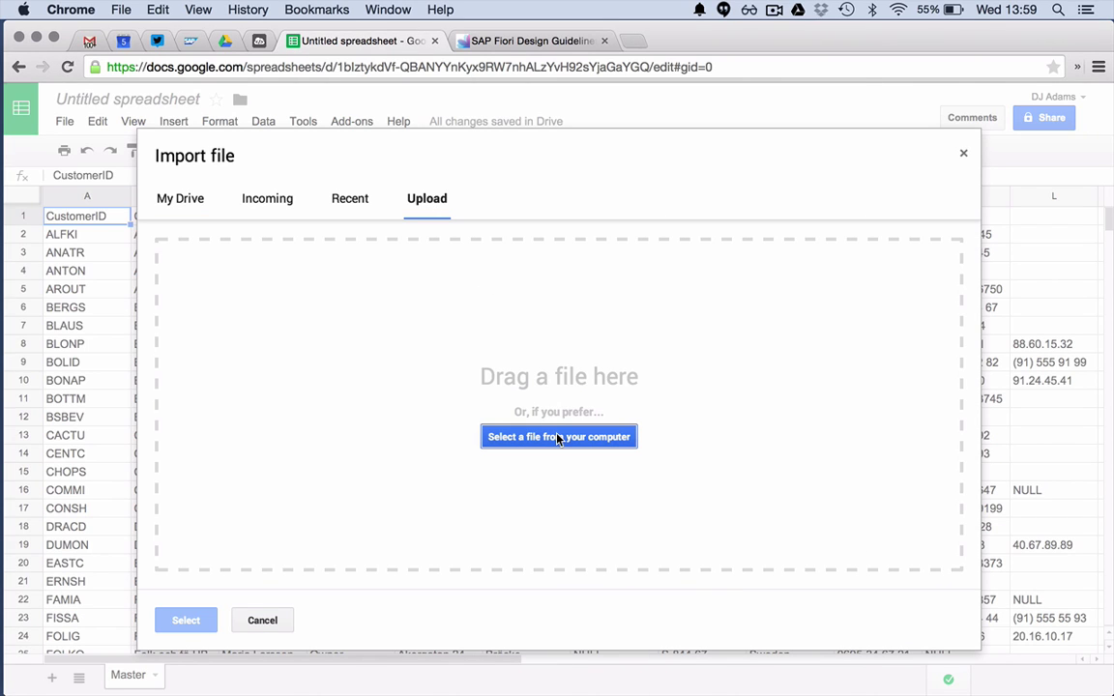
left_click(559, 438)
double_click(600, 167)
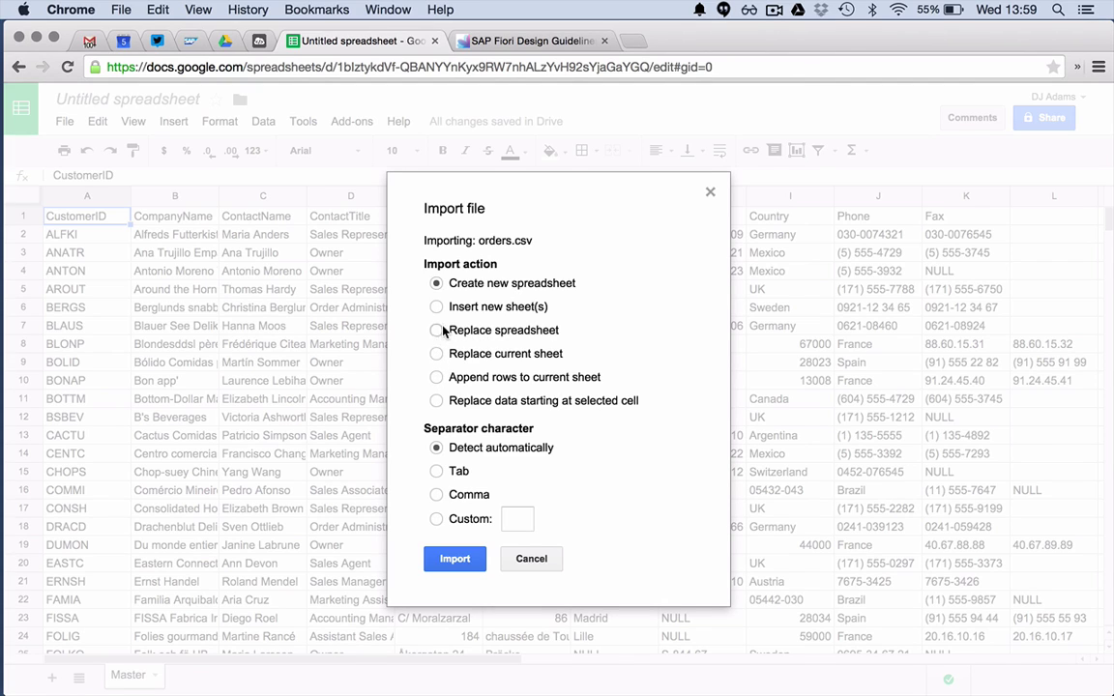
left_click(443, 308)
left_click(452, 560)
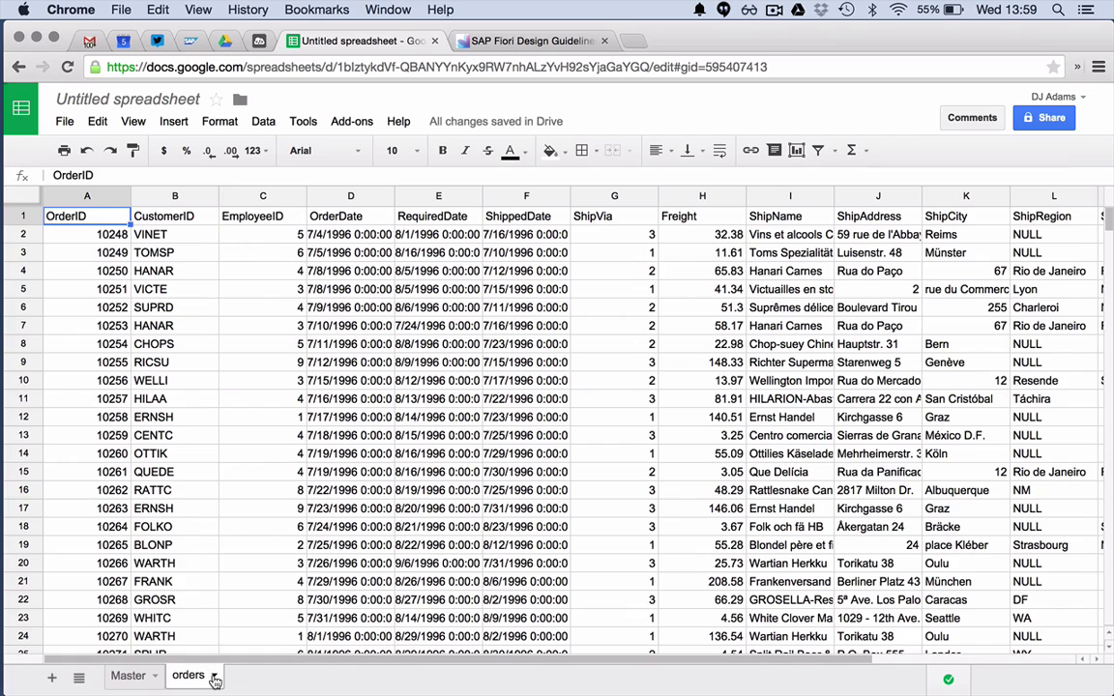
- Rename the orders sheet to 'Detail' and return to the Master sheet
left_click(213, 675)
left_click(249, 503)
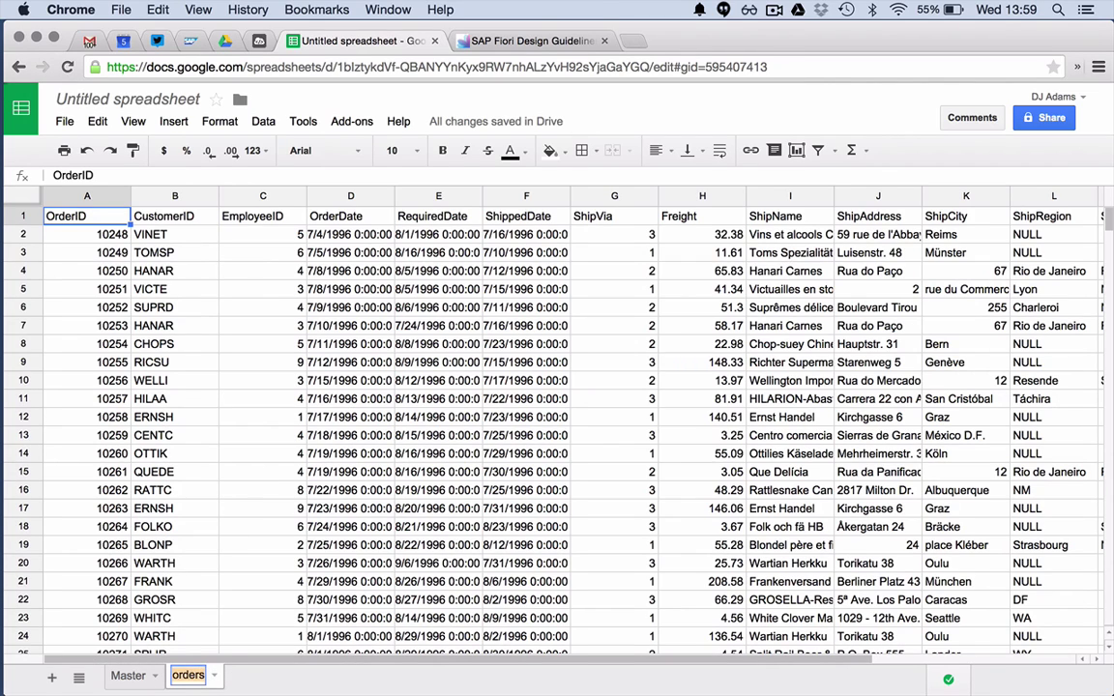
type("Detail")
key("Return")
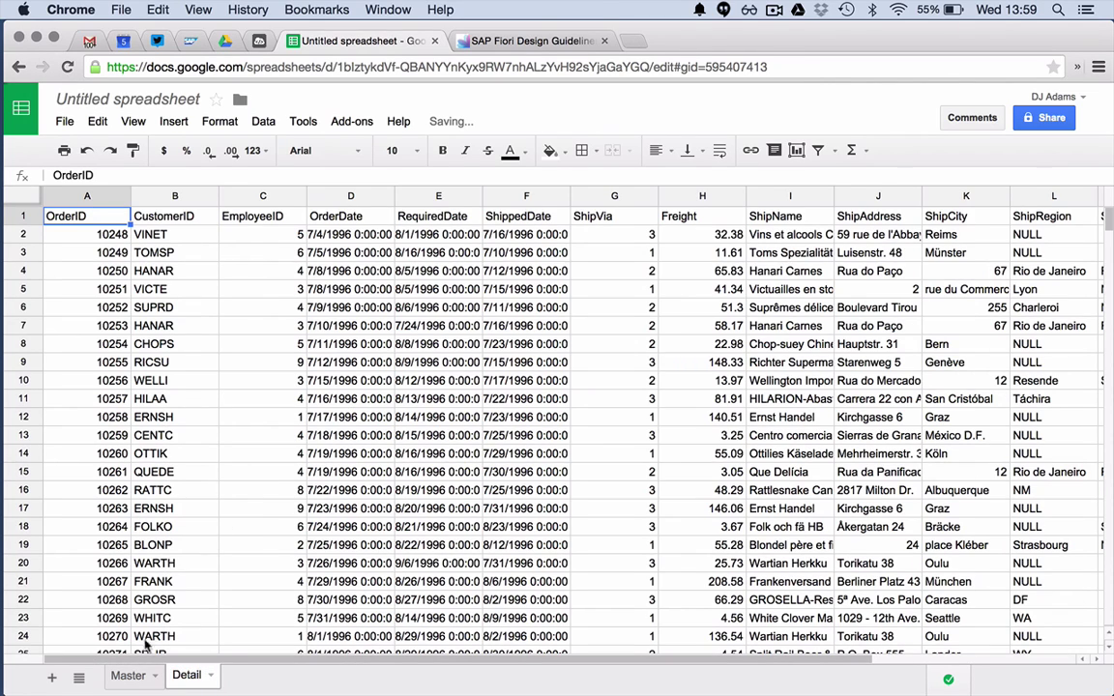
left_click(129, 674)
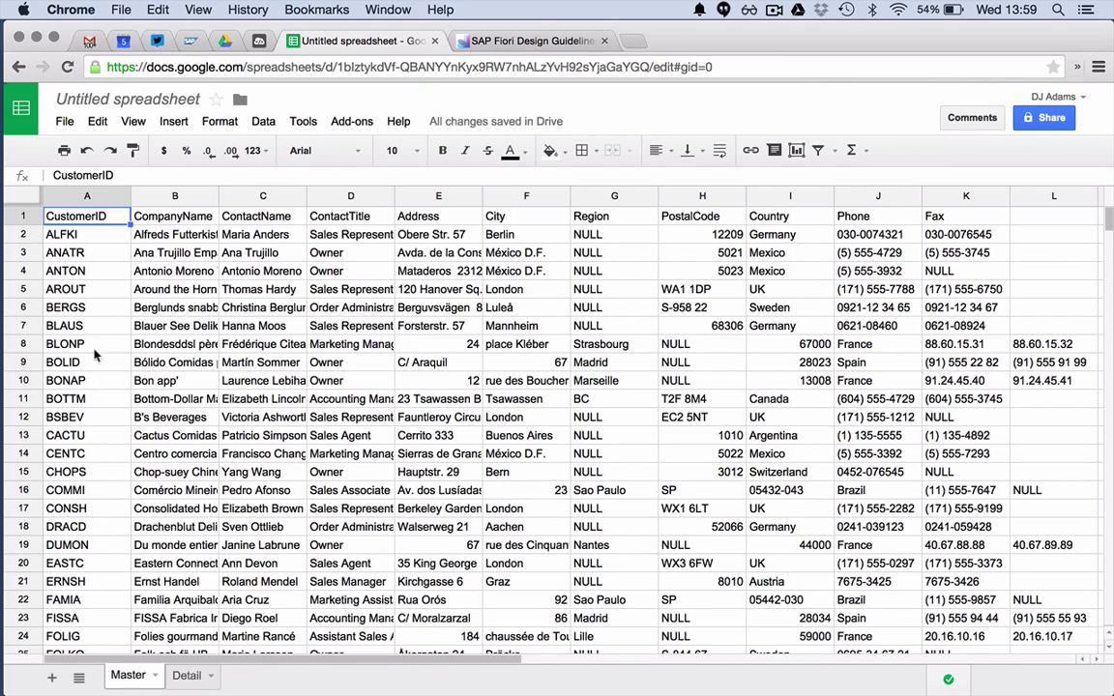
- On the Master sheet, rename the headers to title, attr1, attr2, status and value
left_click(185, 675)
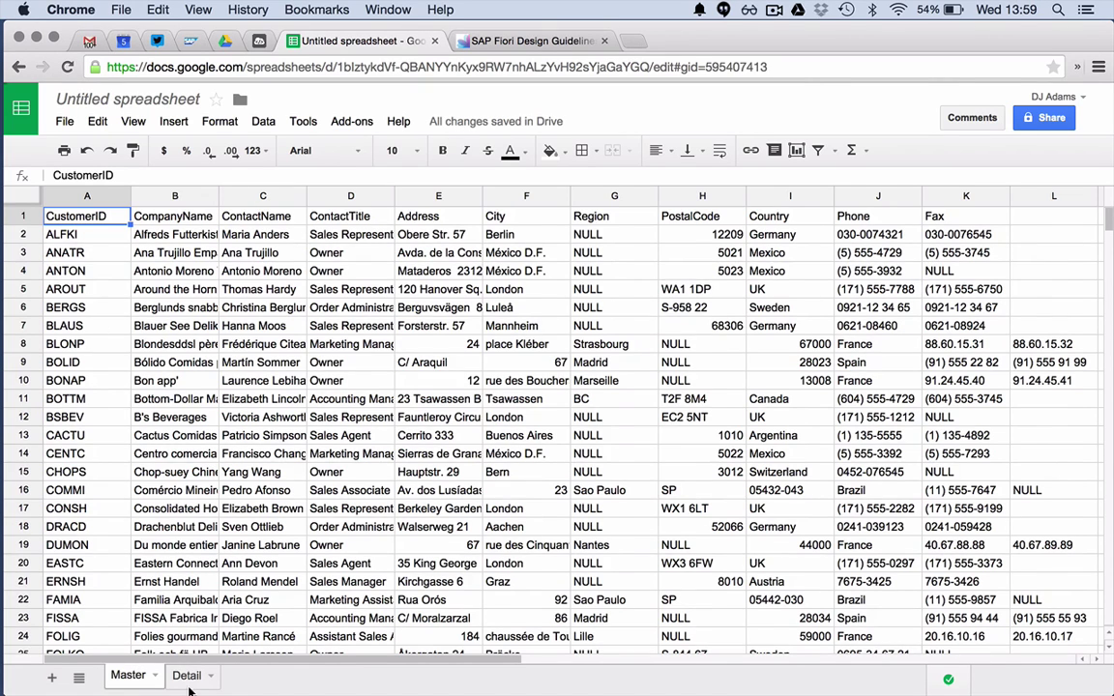
left_click(124, 674)
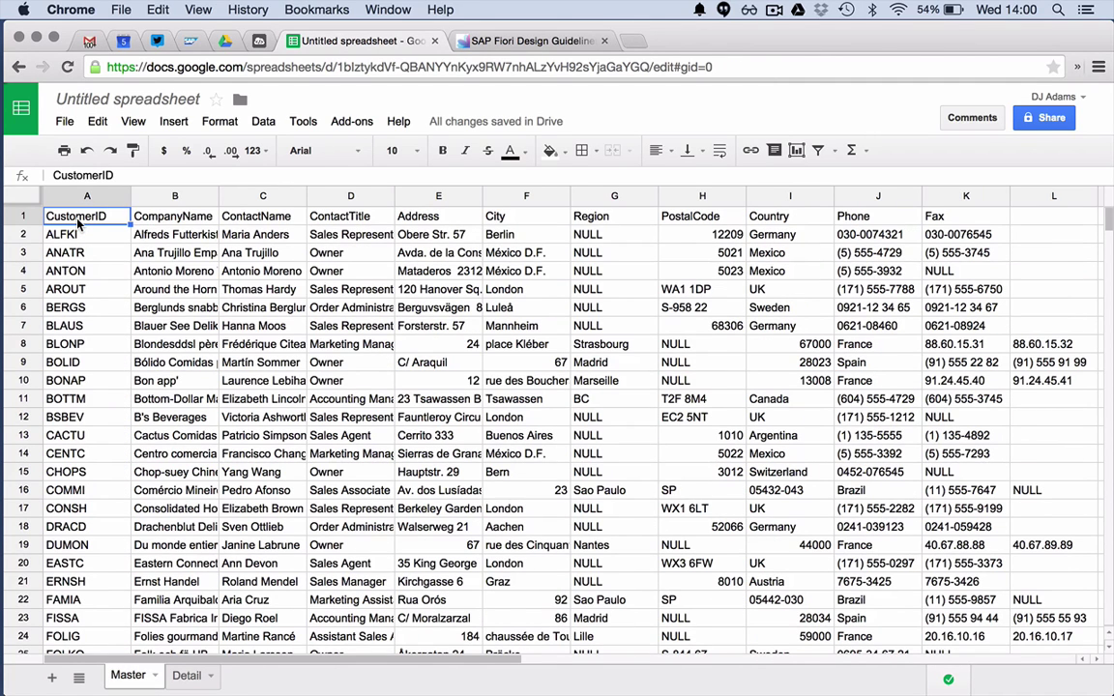
type("title")
key("Tab")
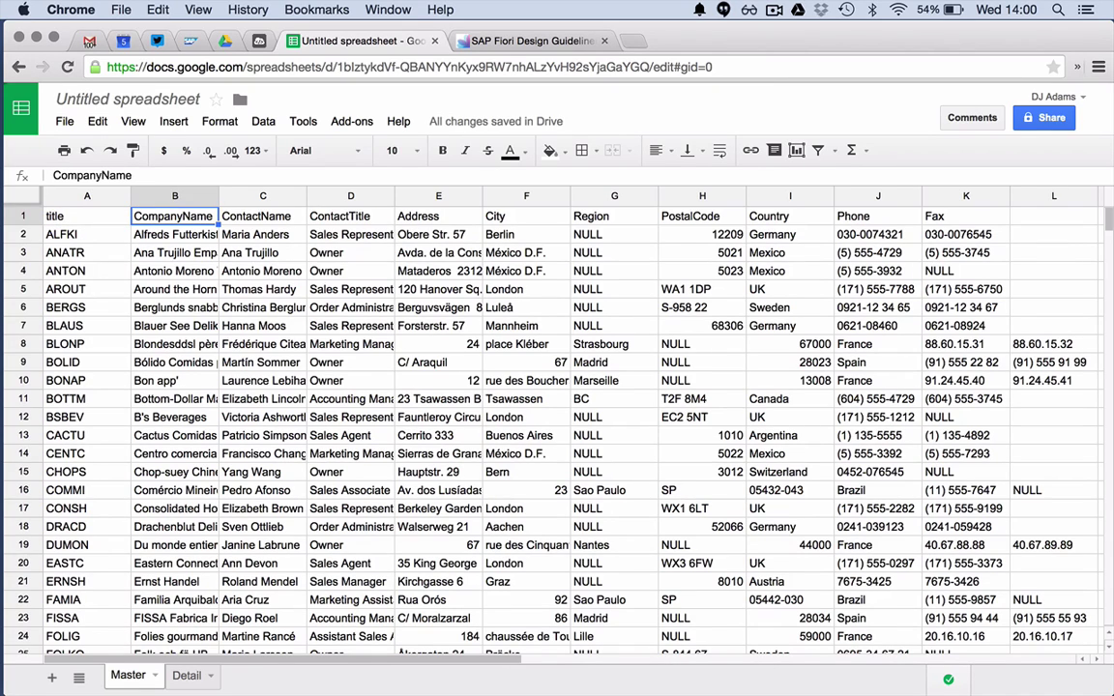
type("attr1")
key("Tab")
key("Tab")
key("Tab")
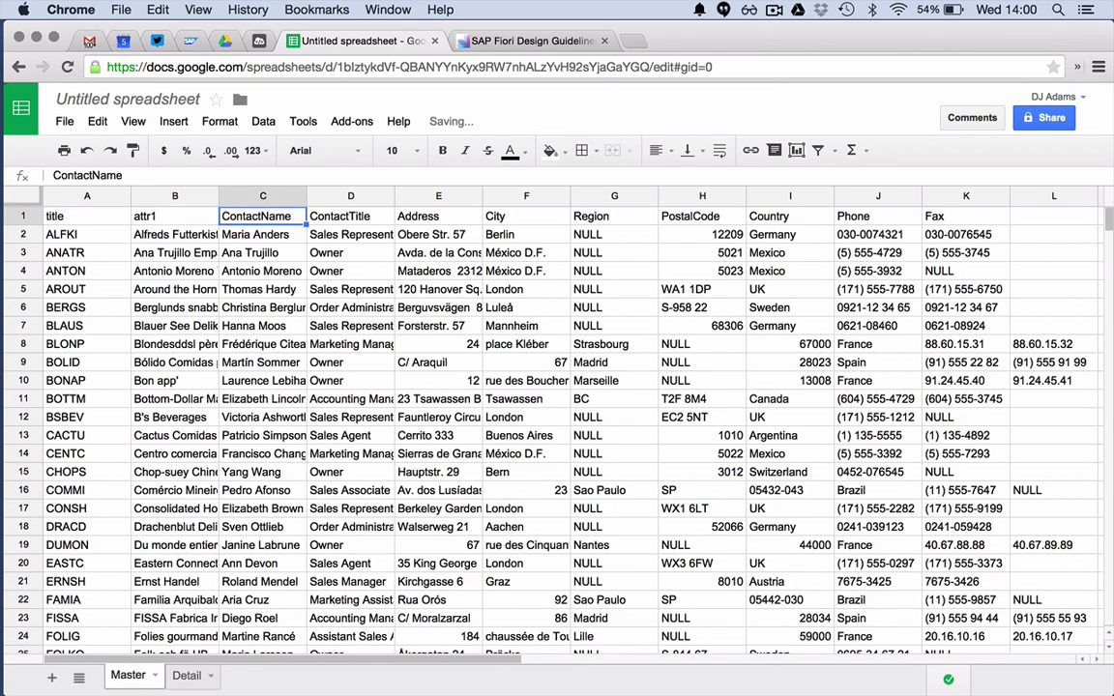
key("Tab")
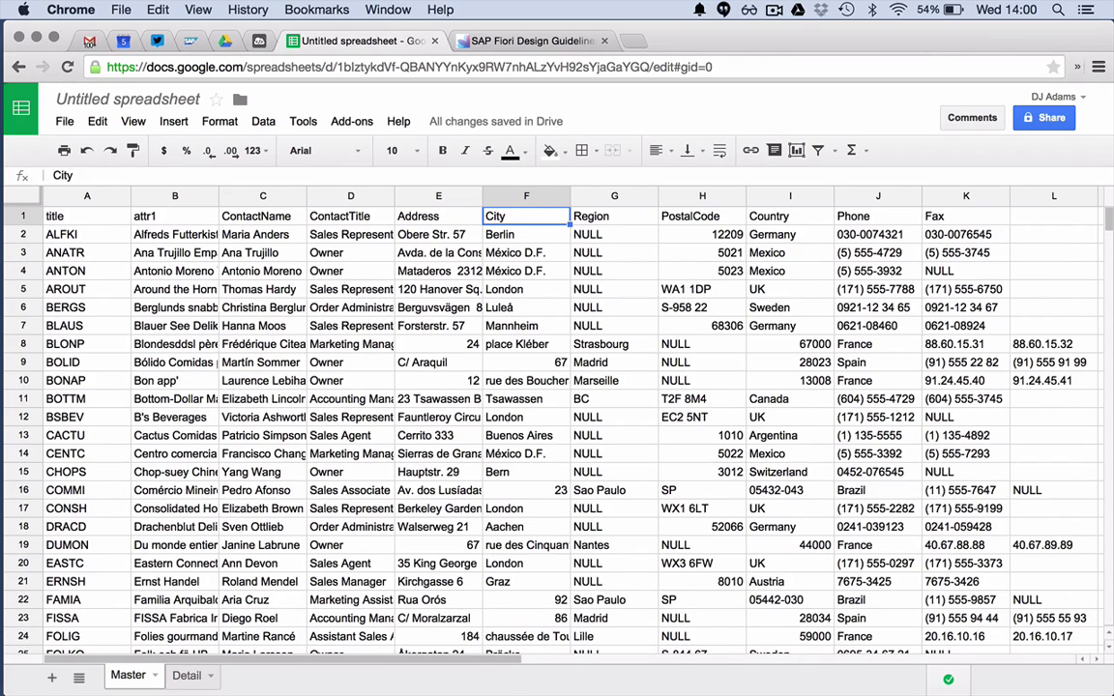
type("attr2")
key("Tab")
key("Tab")
key("Tab")
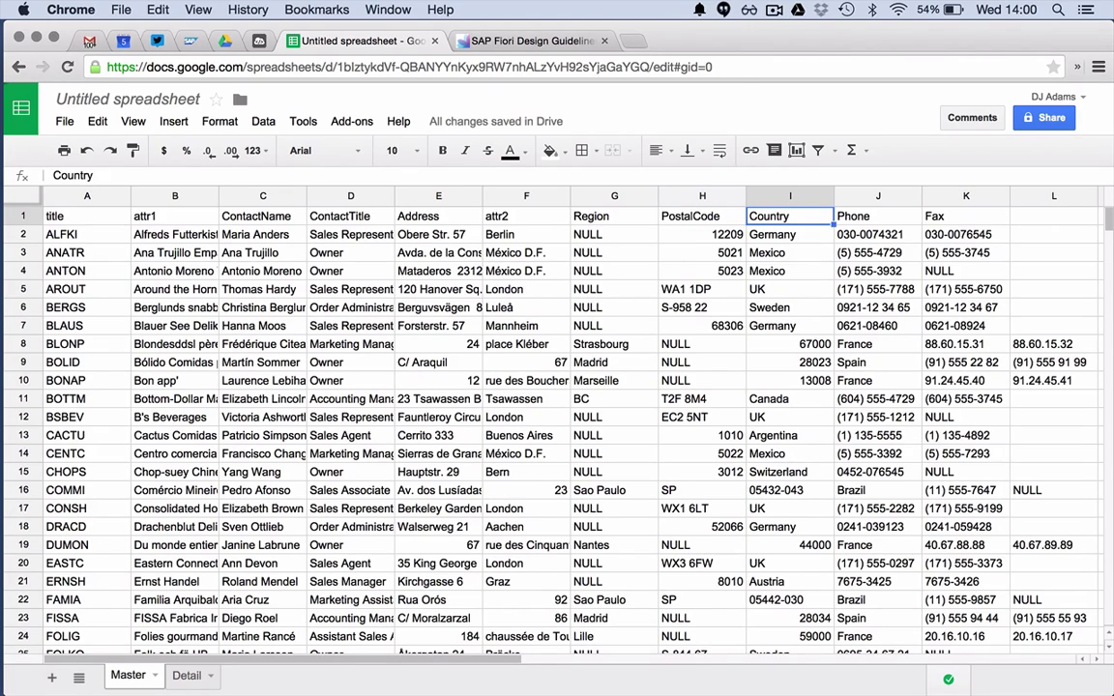
type("s")
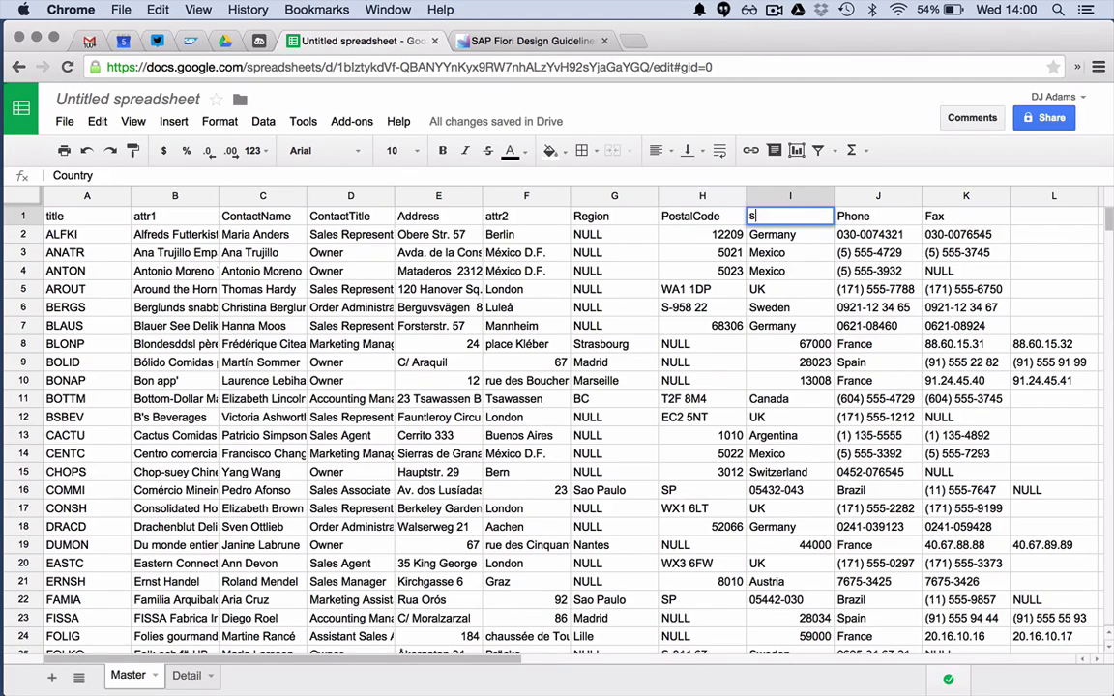
type("tatus")
key("Tab")
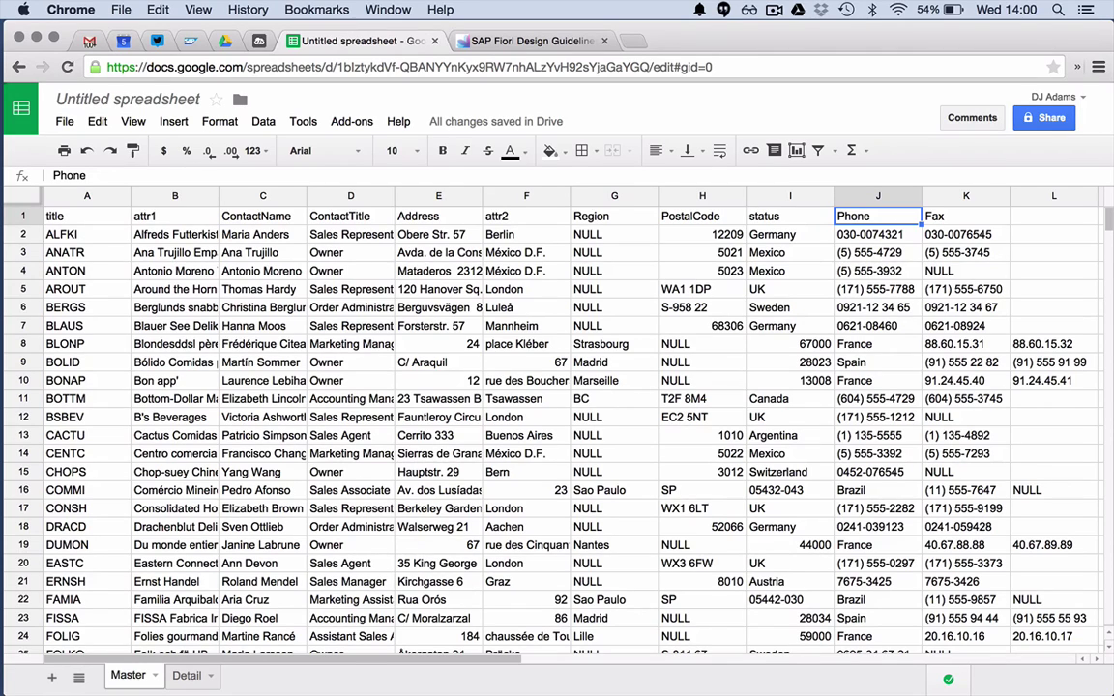
type("value")
key("Return")
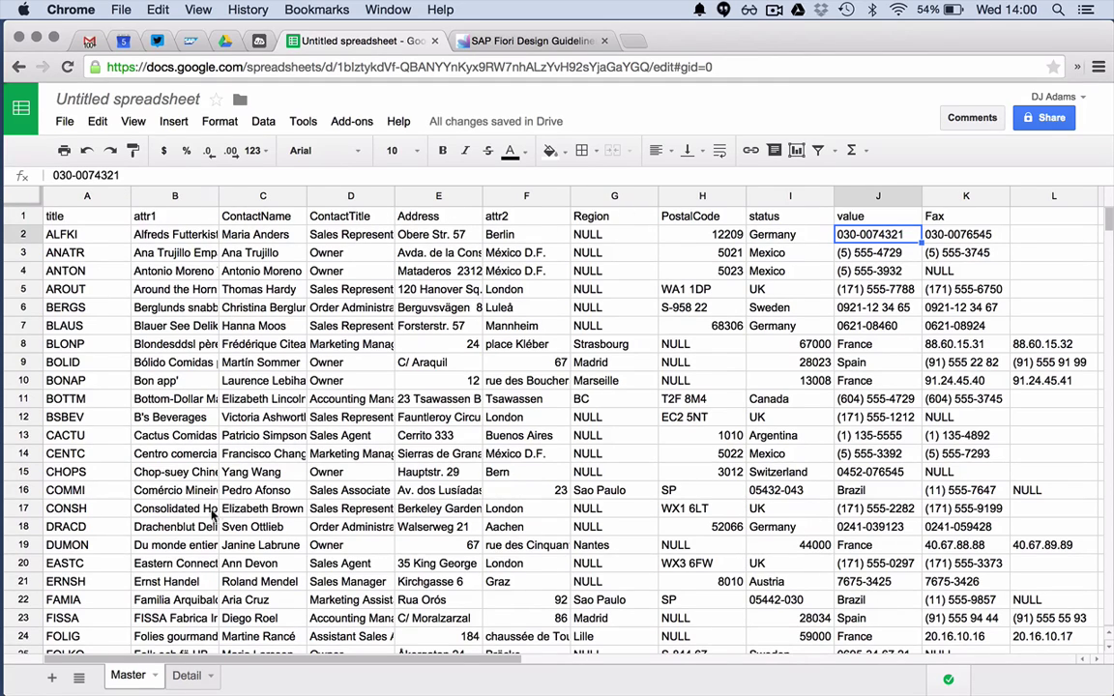
- On the Detail sheet, rename the CustomerID and OrderDate headers to title and dimension1
left_click(187, 674)
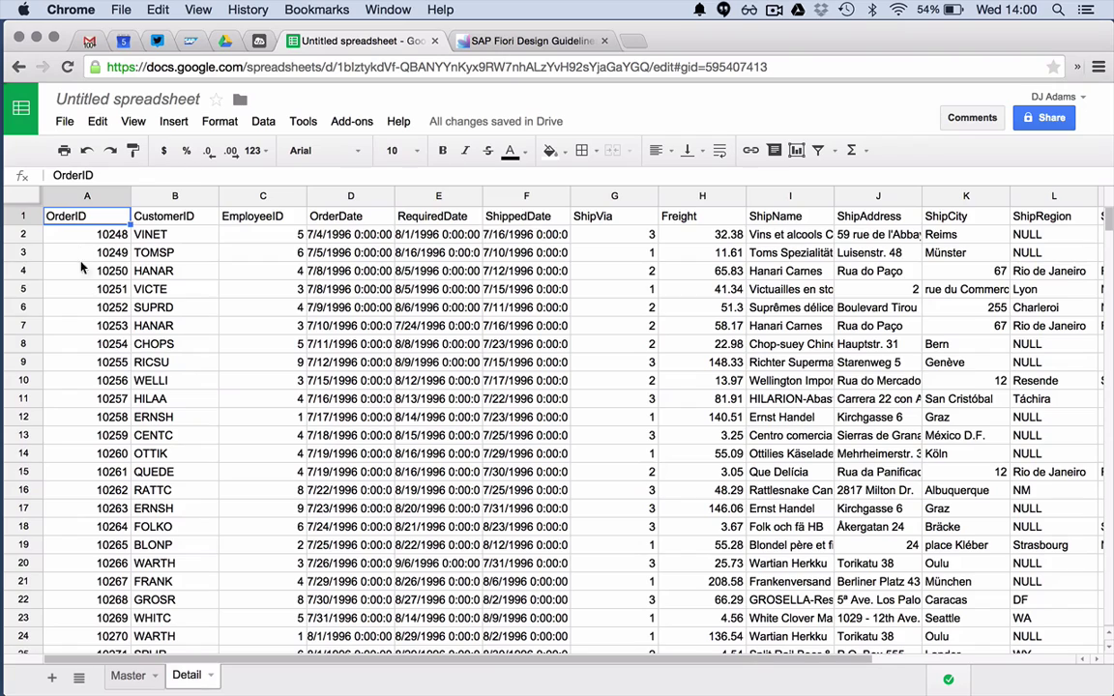
left_click(164, 216)
type("ttl")
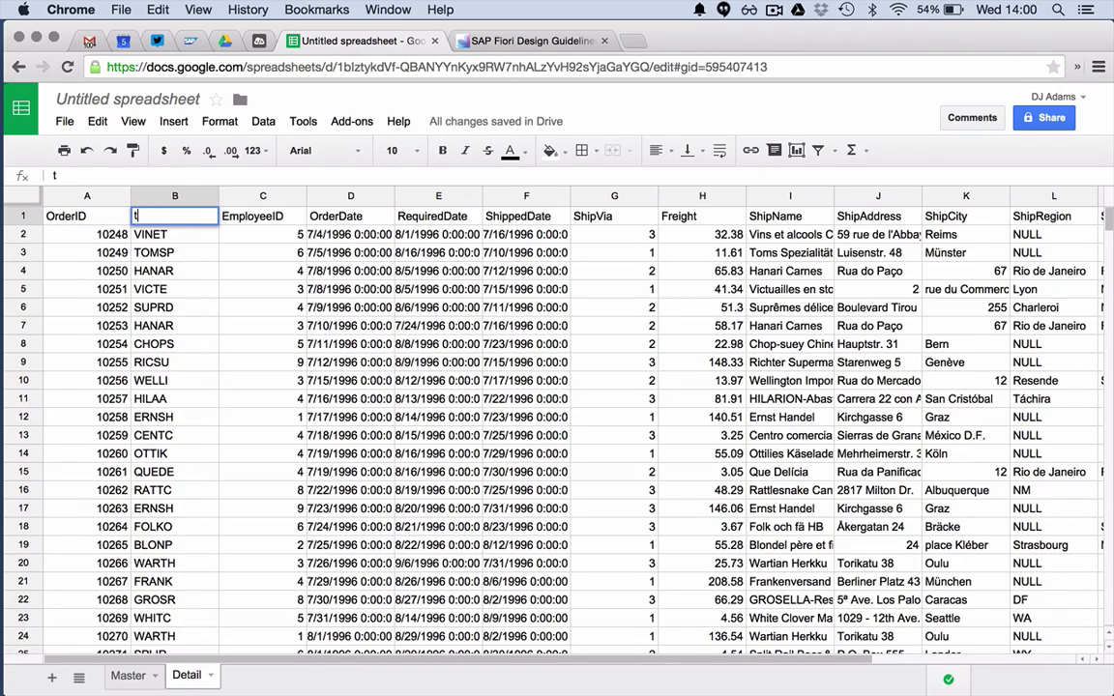
key("BackSpace")
type("itle")
key("Return")
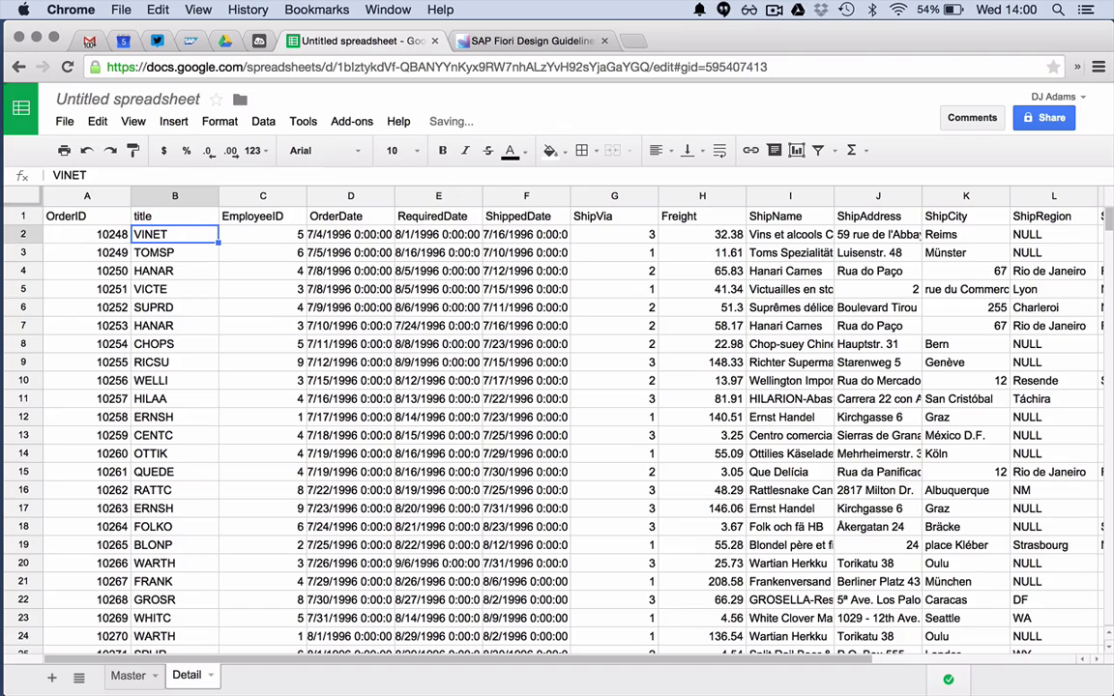
left_click(350, 217)
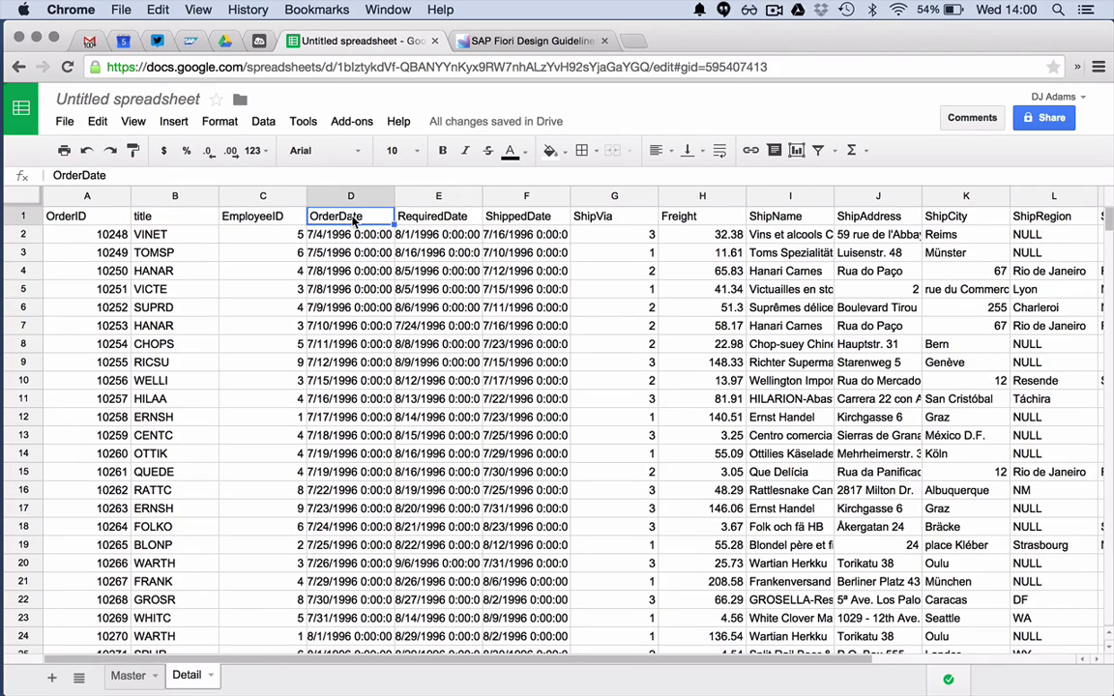
type("dimens")
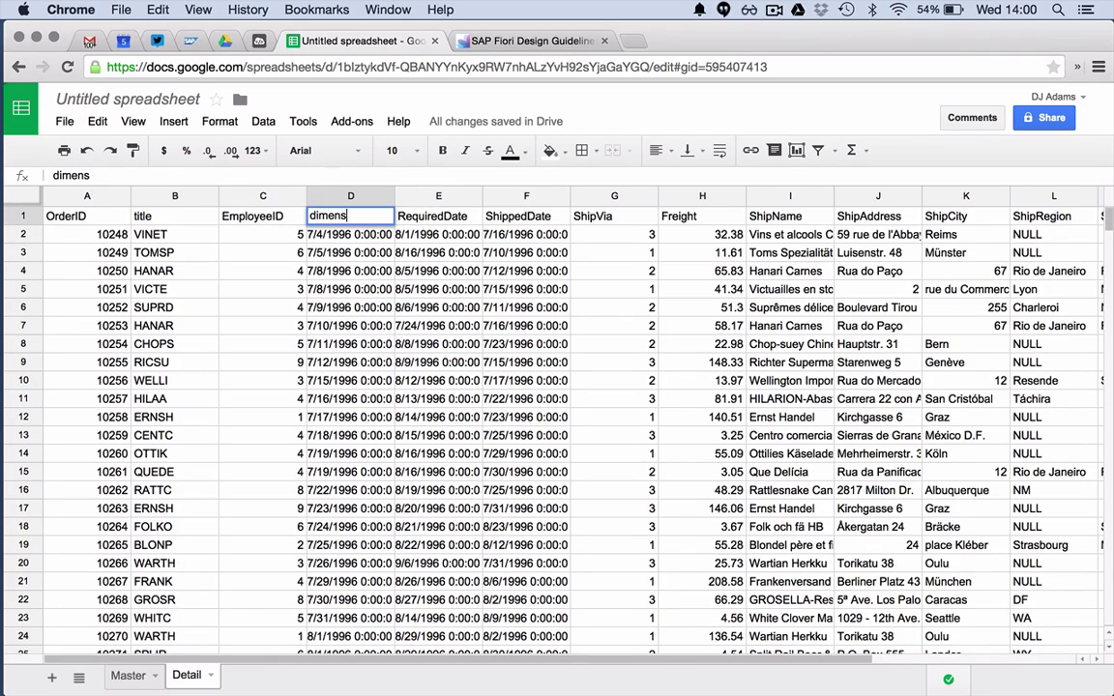
type("ion")
key("Tab")
key("Tab")
key("Tab")
key("Tab")
key("Tab")
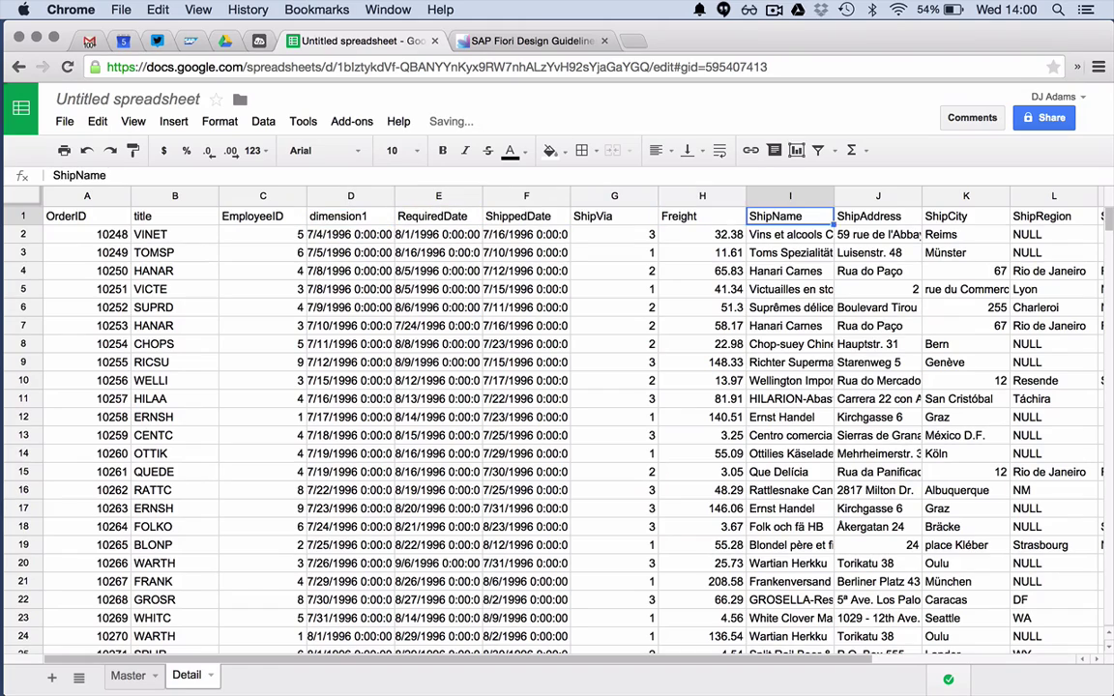
key("shift+Tab")
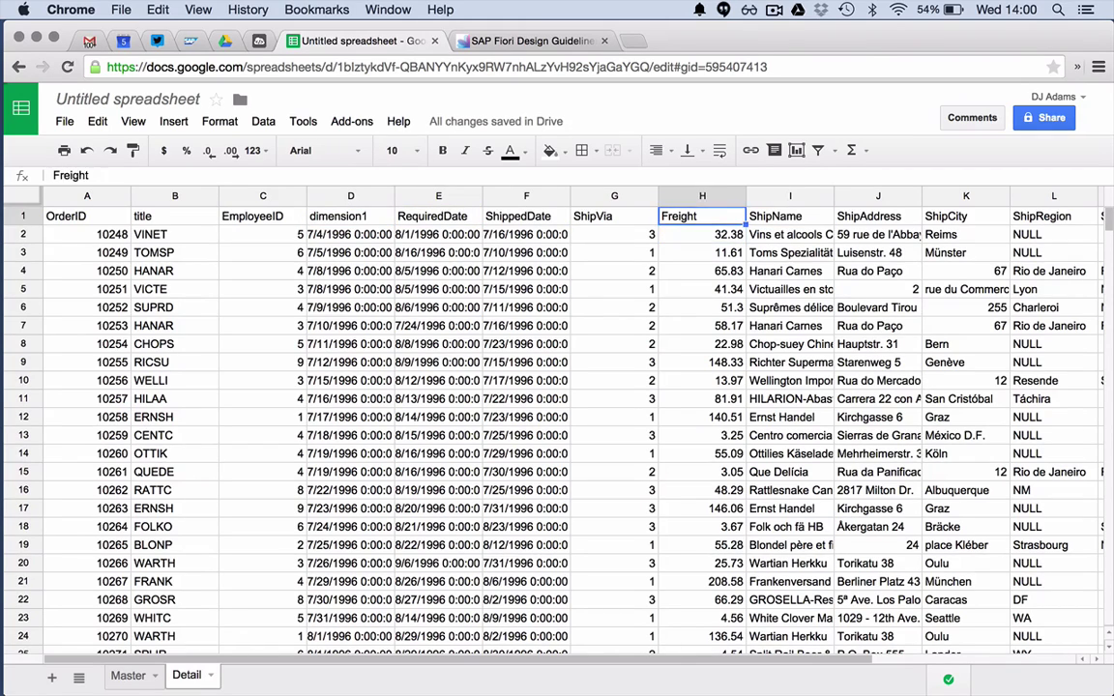
- Rename the Detail sheet's ShipName and Freight headers to dimension2 and dimension3
left_click(790, 216)
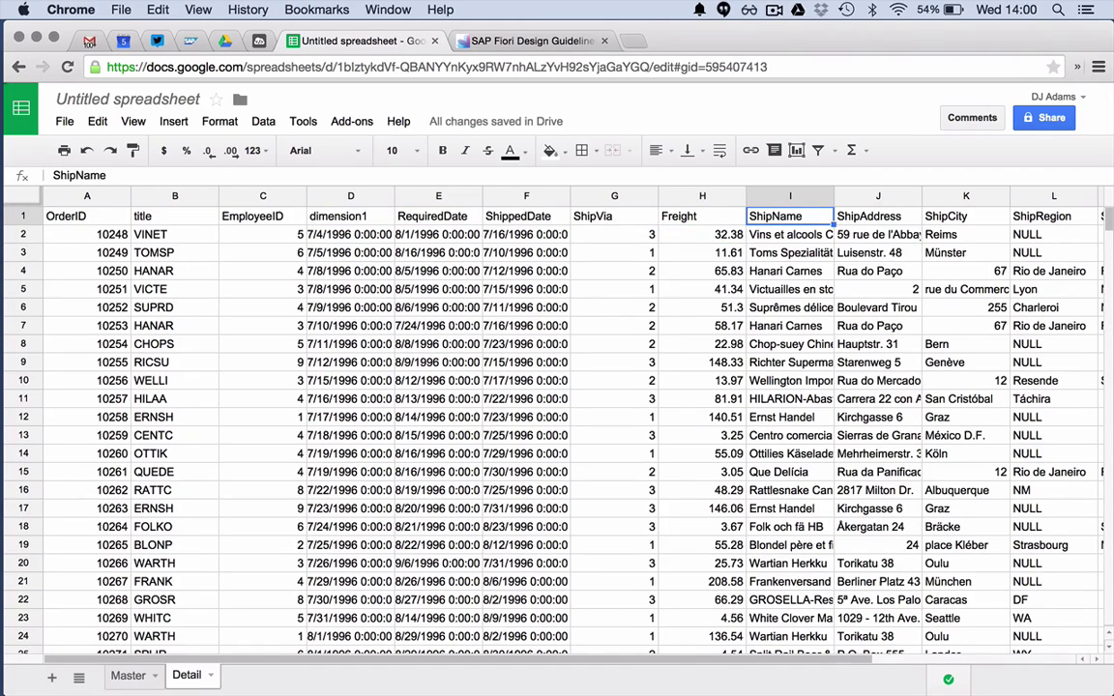
type("die Wandernde Kuhimension2")
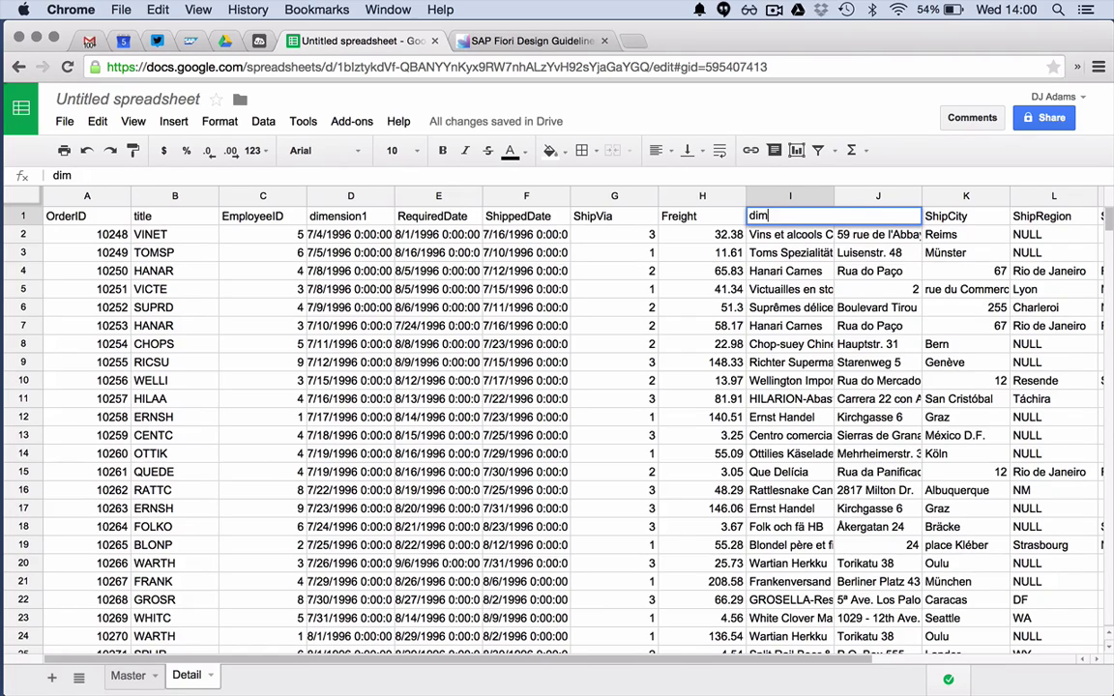
key("Return")
left_click(702, 216)
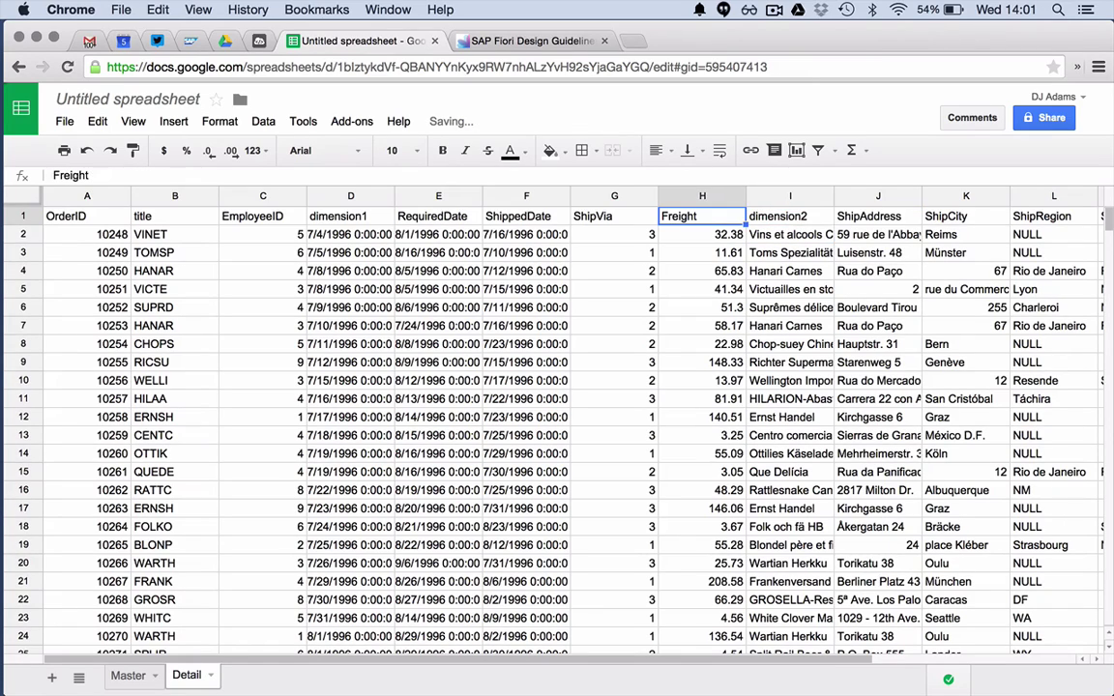
type("dimen")
key("BackSpace")
key("BackSpace")
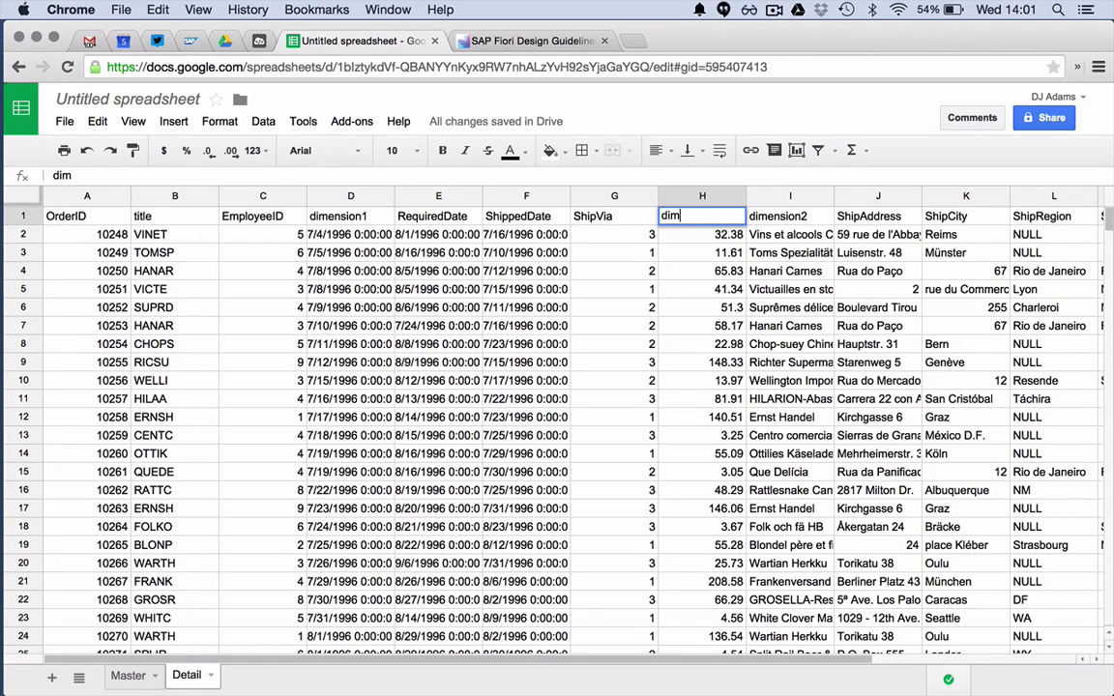
type("ension3")
key("Return")
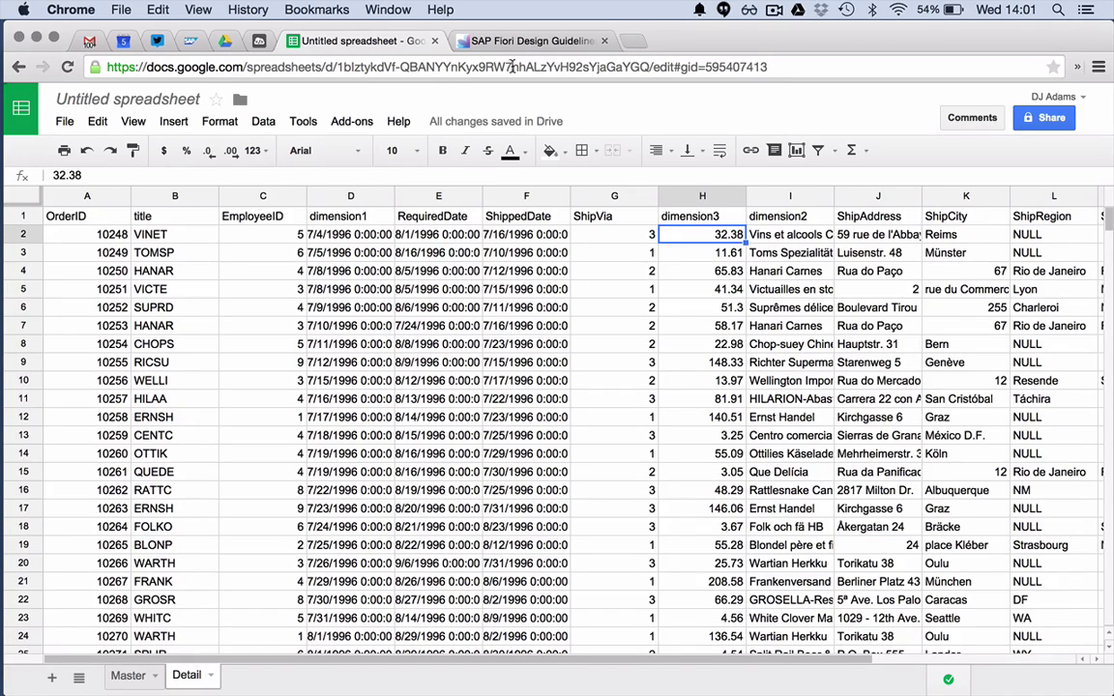
left_click(258, 41)
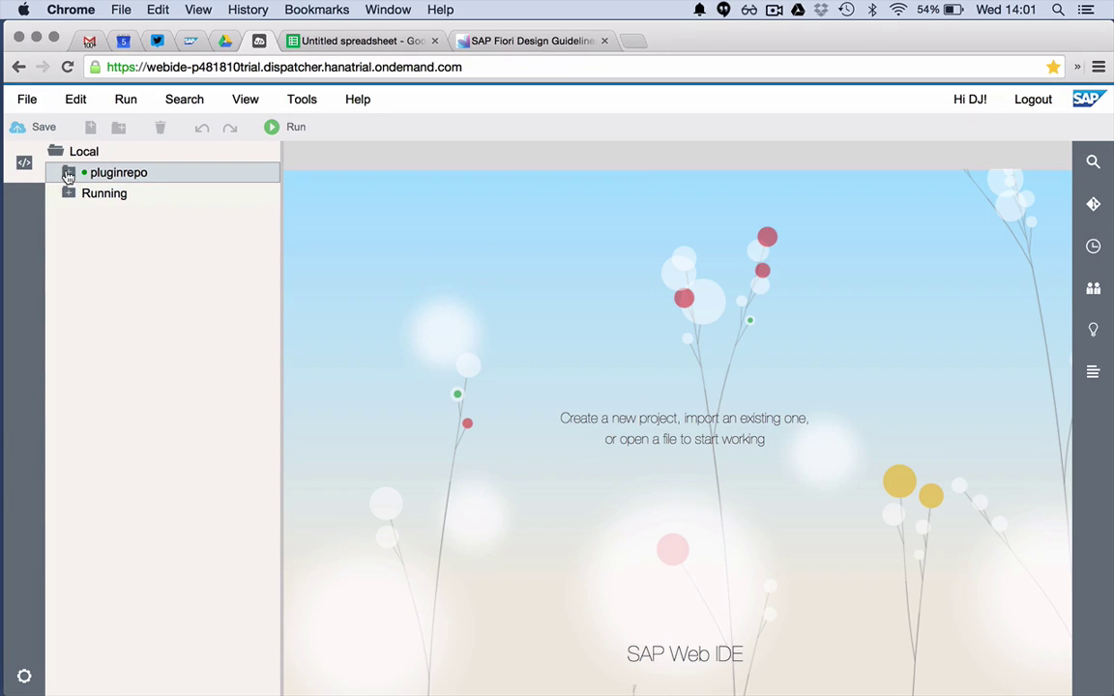
- Open the New Project wizard from File > New > Project in Web IDE
left_click(68, 174)
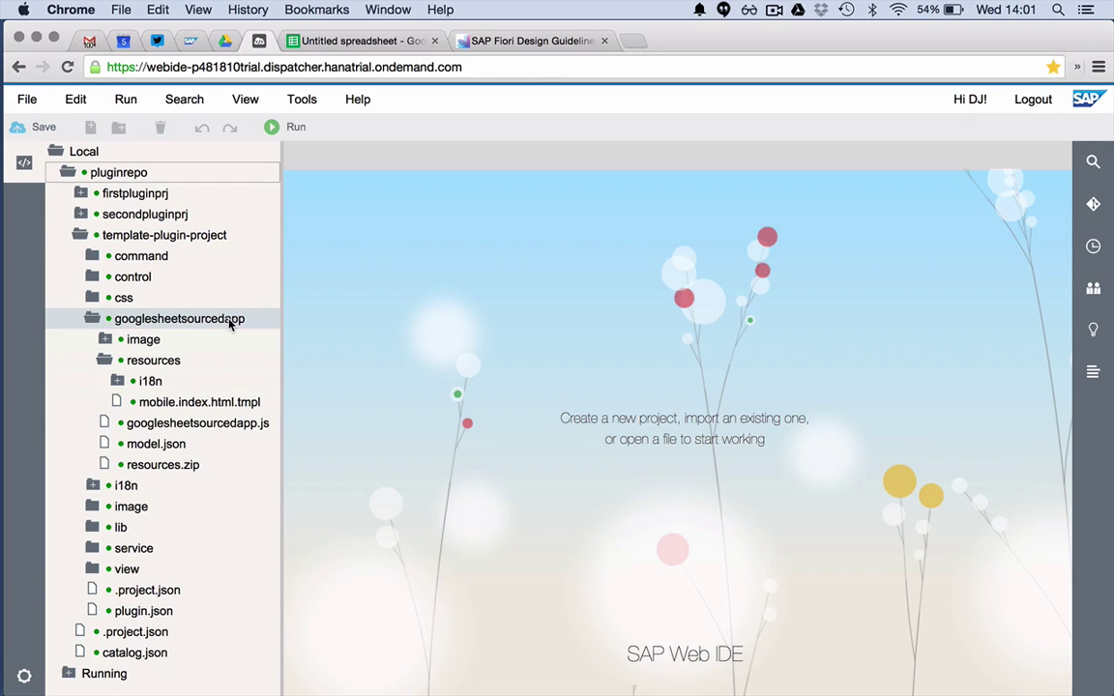
left_click(63, 172)
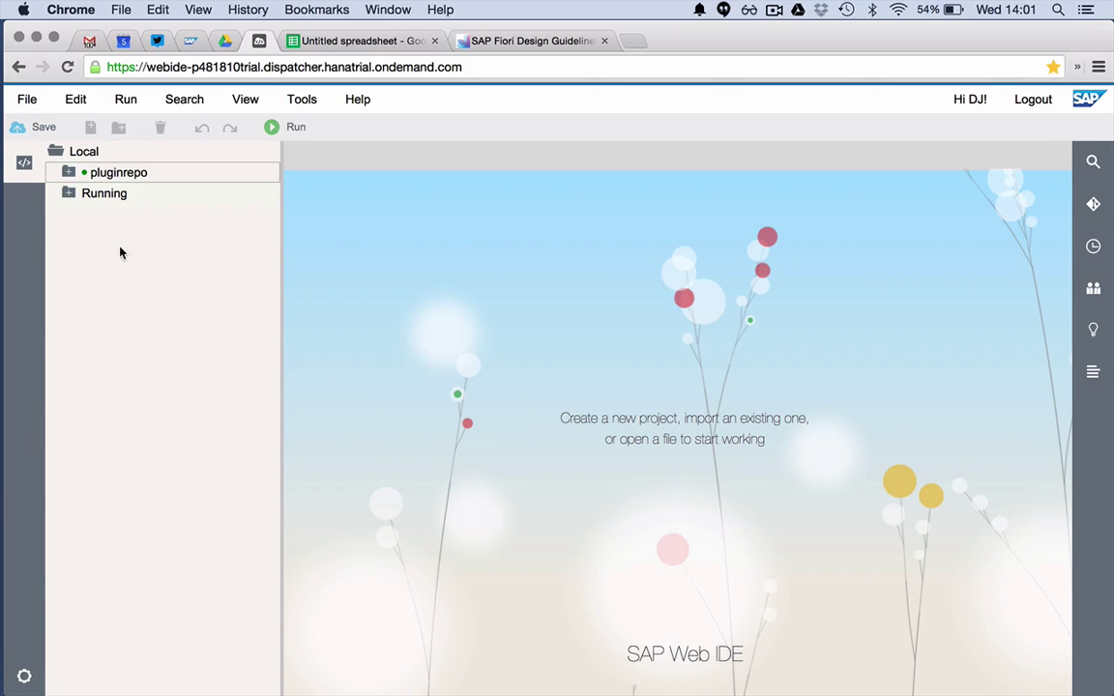
left_click(29, 101)
mouse_move(35, 120)
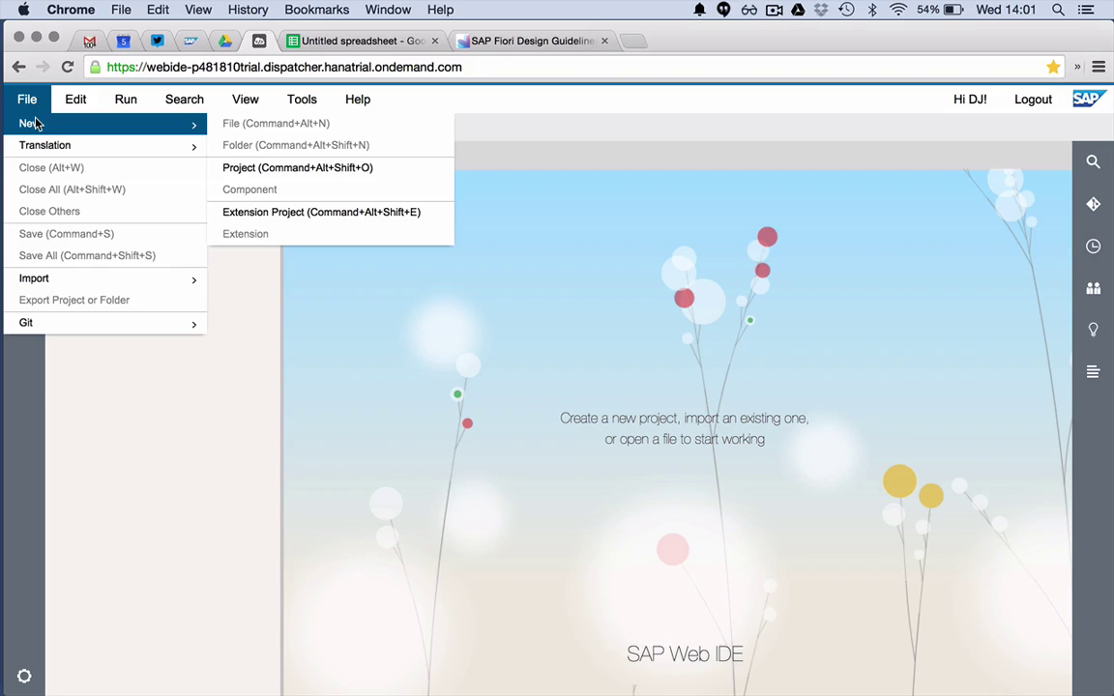
left_click(248, 168)
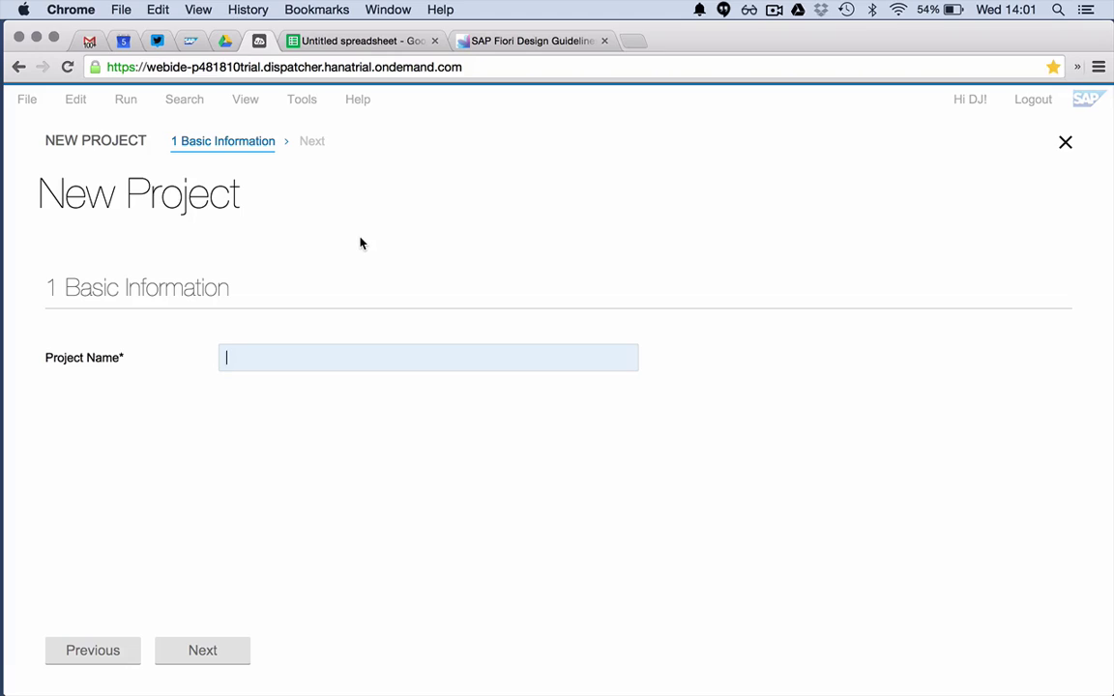
left_click(334, 41)
- Title the spreadsheet 'Northwind Customers and Orders'
left_click(127, 101)
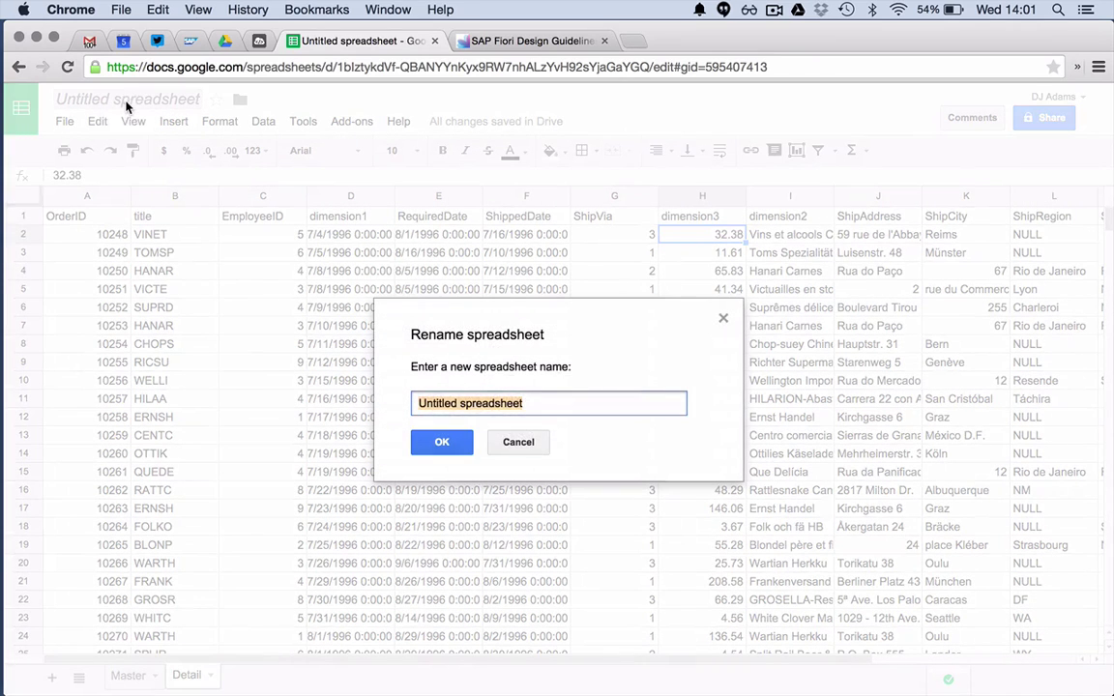
type("Northwind Cu")
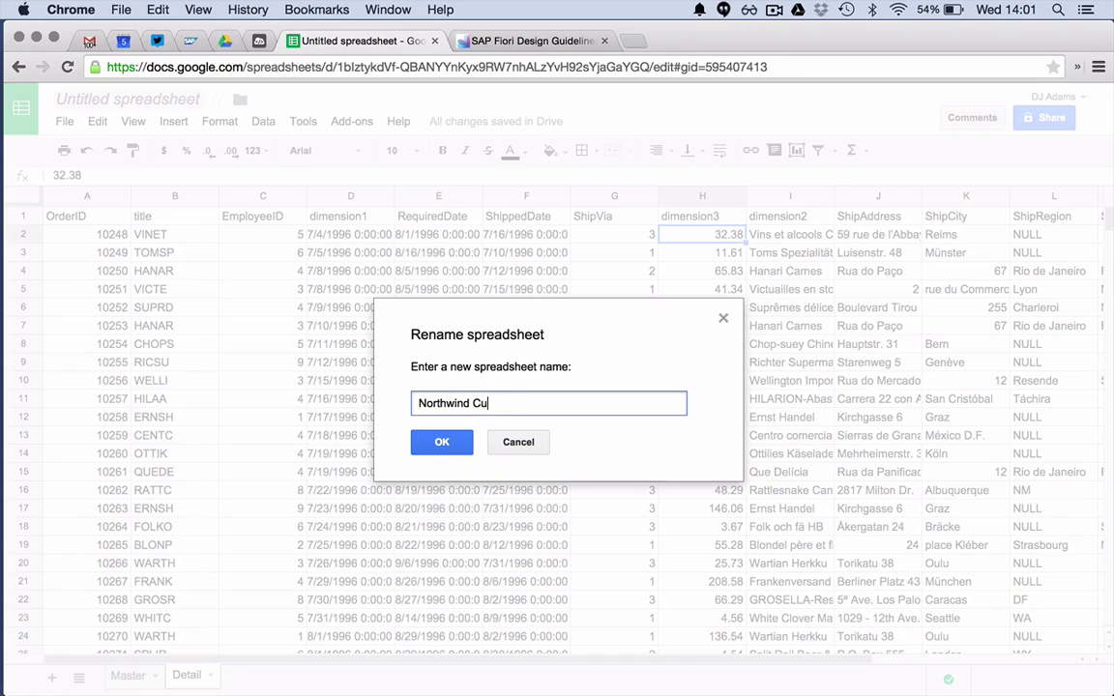
type("stomers and Orders")
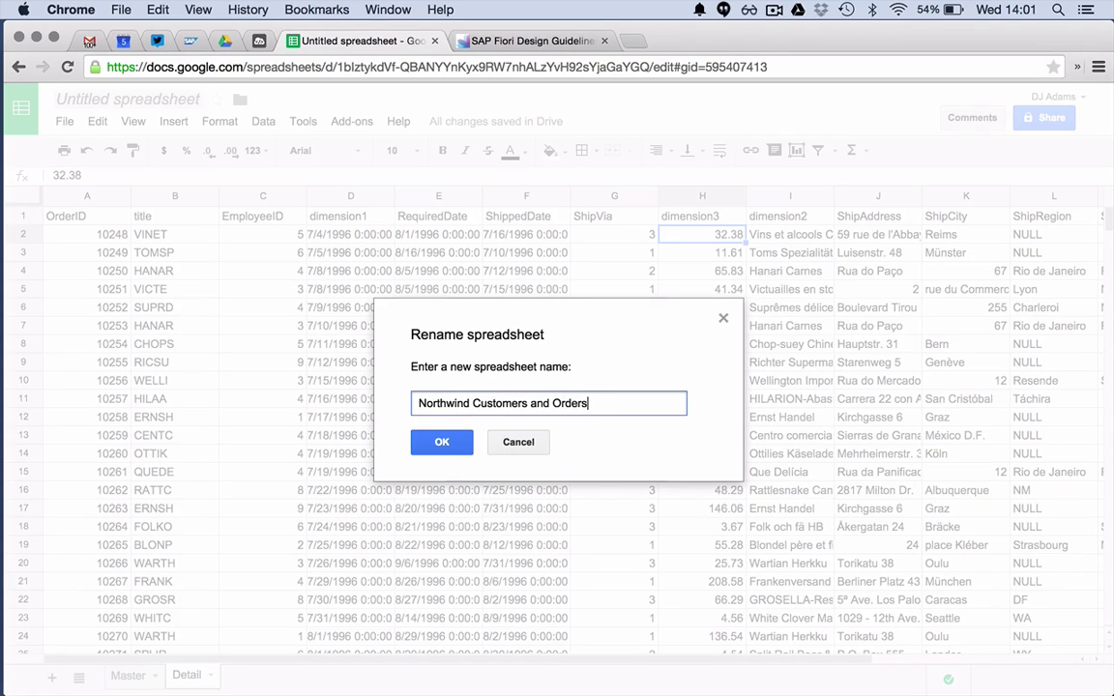
key("Return")
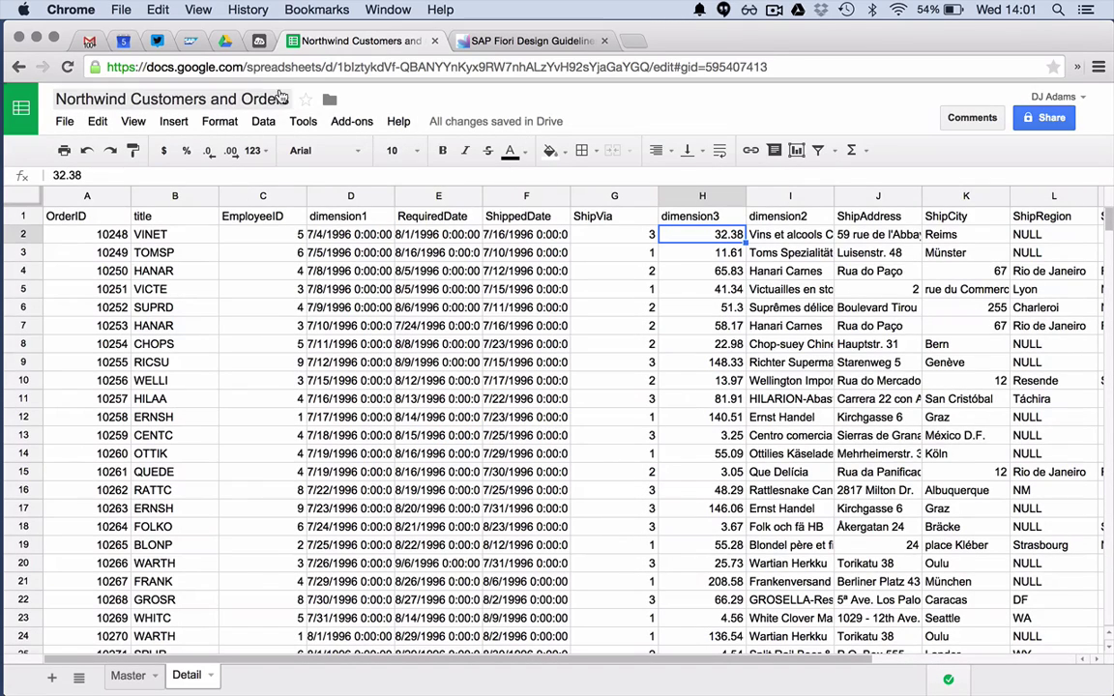
left_click(508, 42)
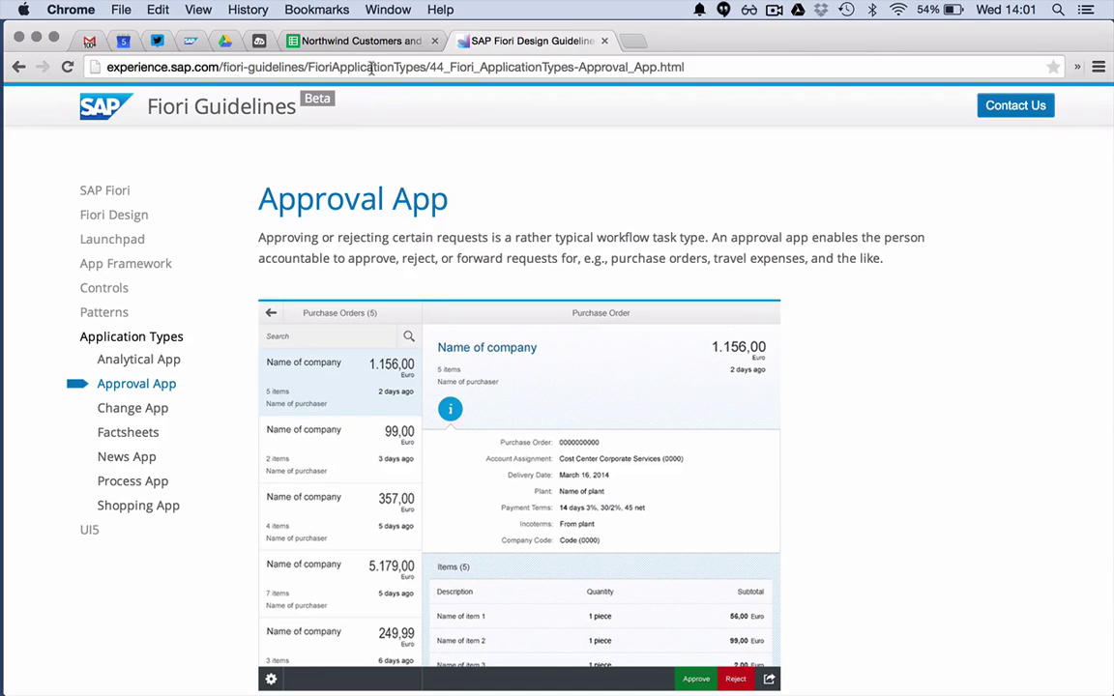
- Enter 'Northwind' as the project name and advance to template selection
left_click(258, 41)
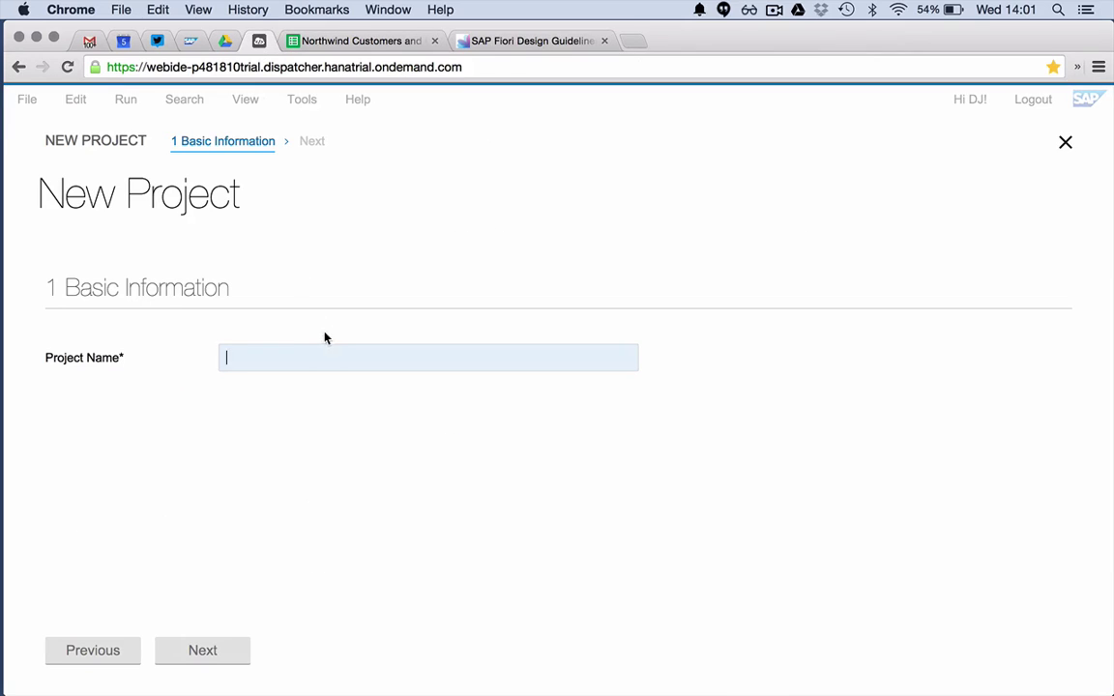
type("Northwind")
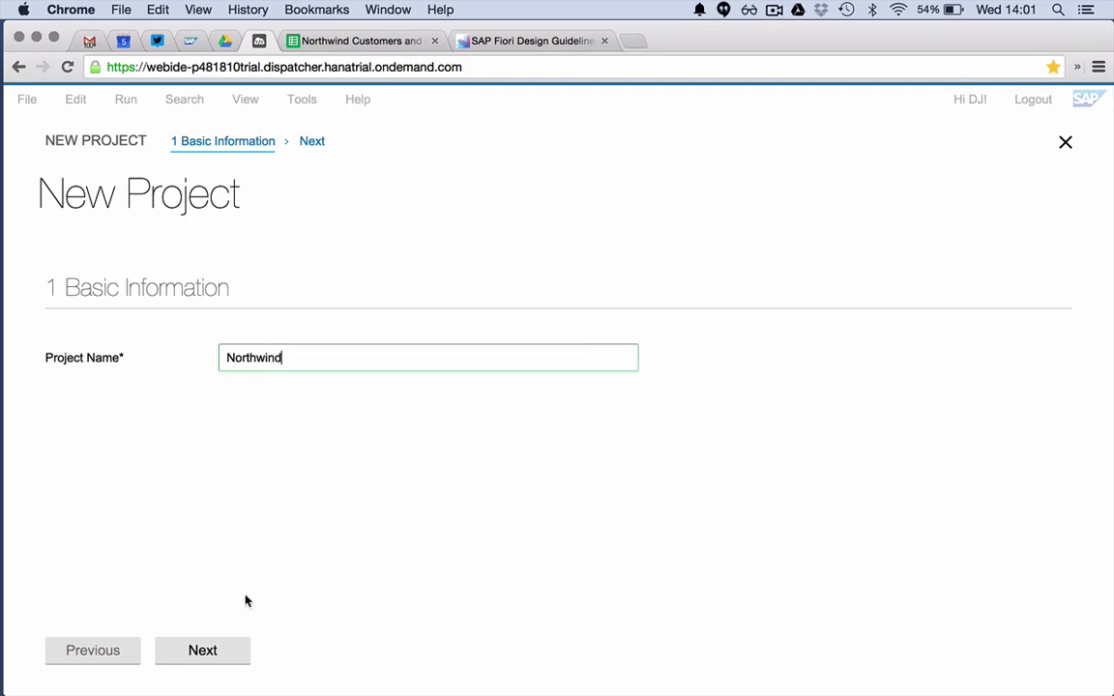
type(" Order")
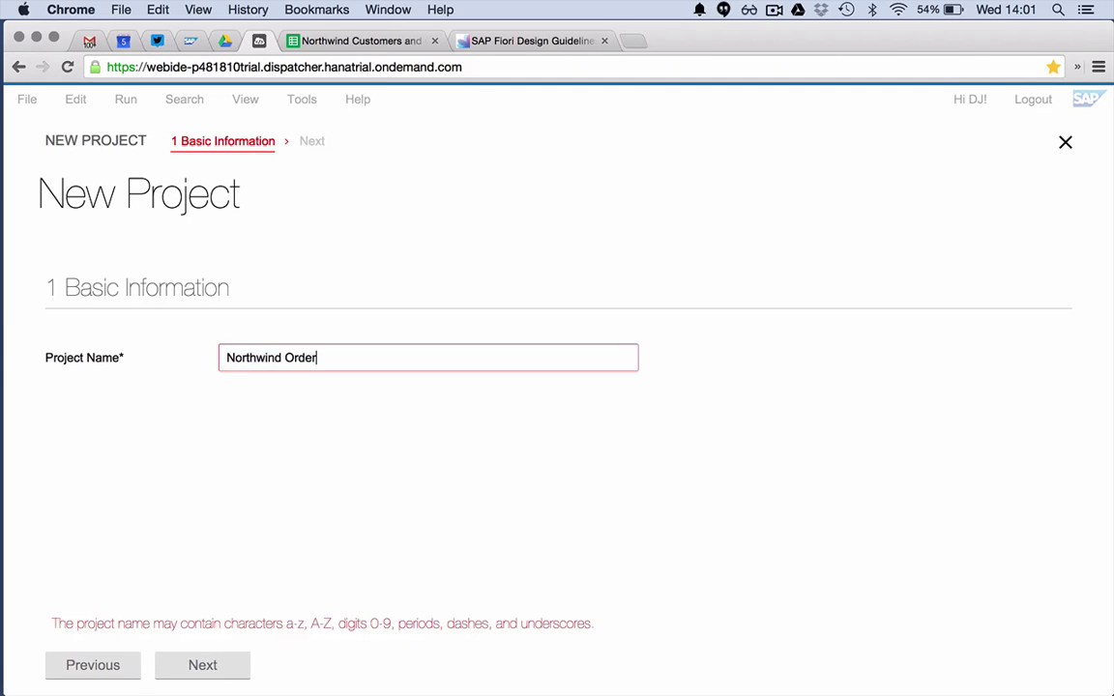
key("BackSpace")
key("BackSpace")
key("BackSpace")
key("BackSpace")
key("BackSpace")
key("BackSpace")
key("BackSpace")
key("BackSpace")
key("BackSpace")
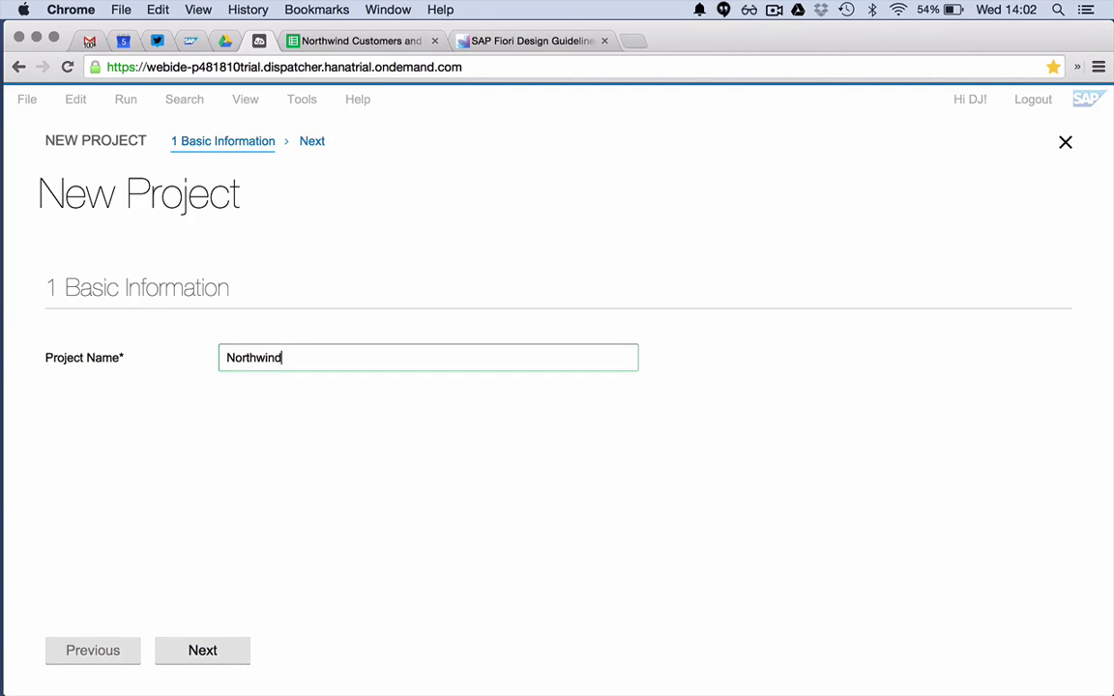
left_click(202, 650)
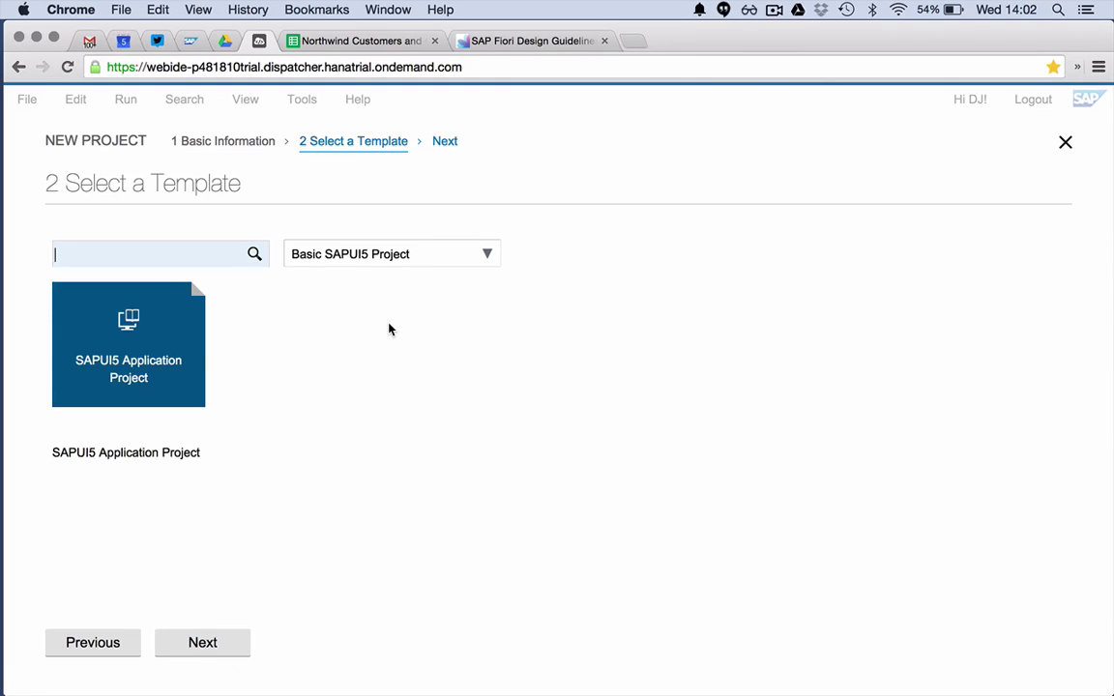
- Under All Categories, choose the Google Sheet Sourced App template and continue
left_click(486, 255)
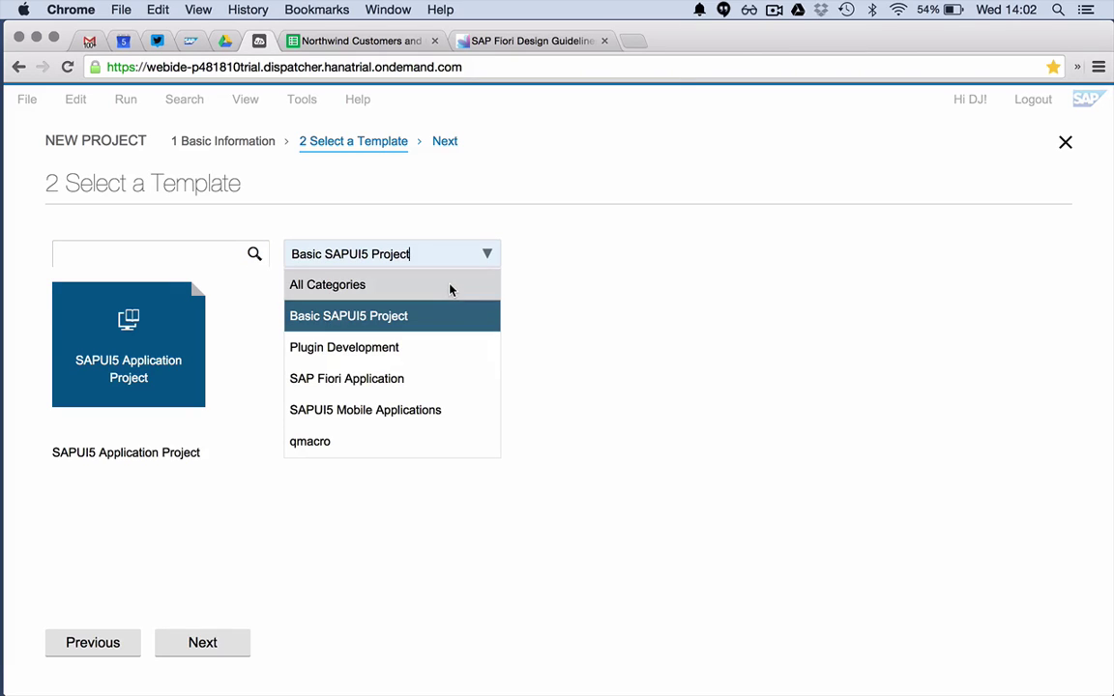
left_click(450, 288)
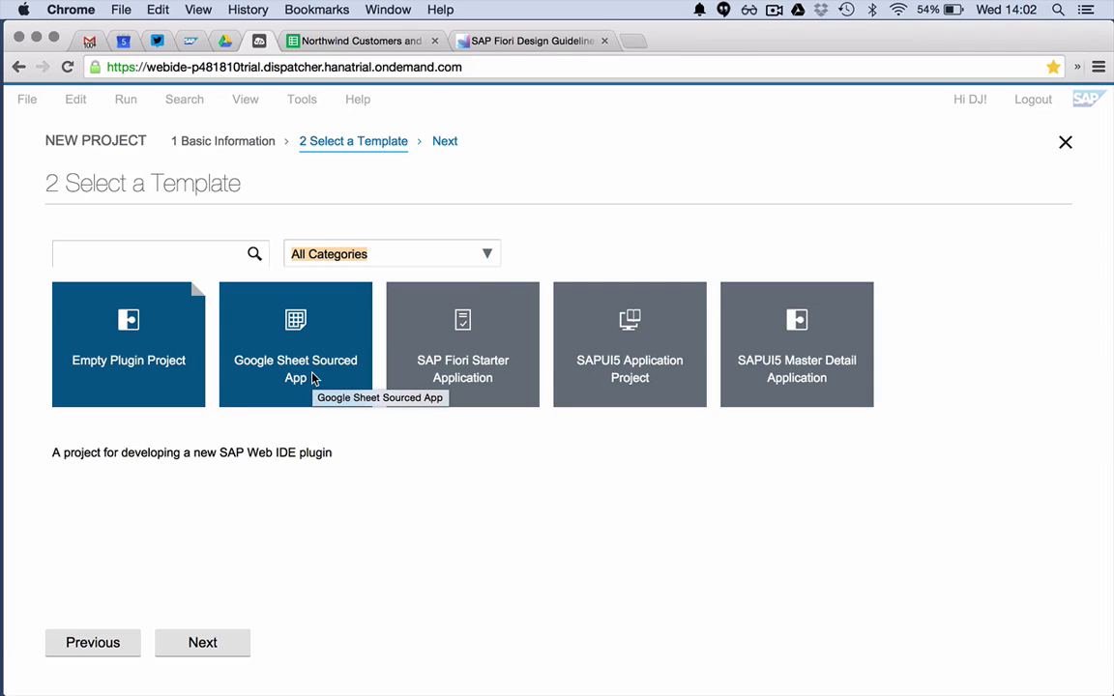
left_click(485, 254)
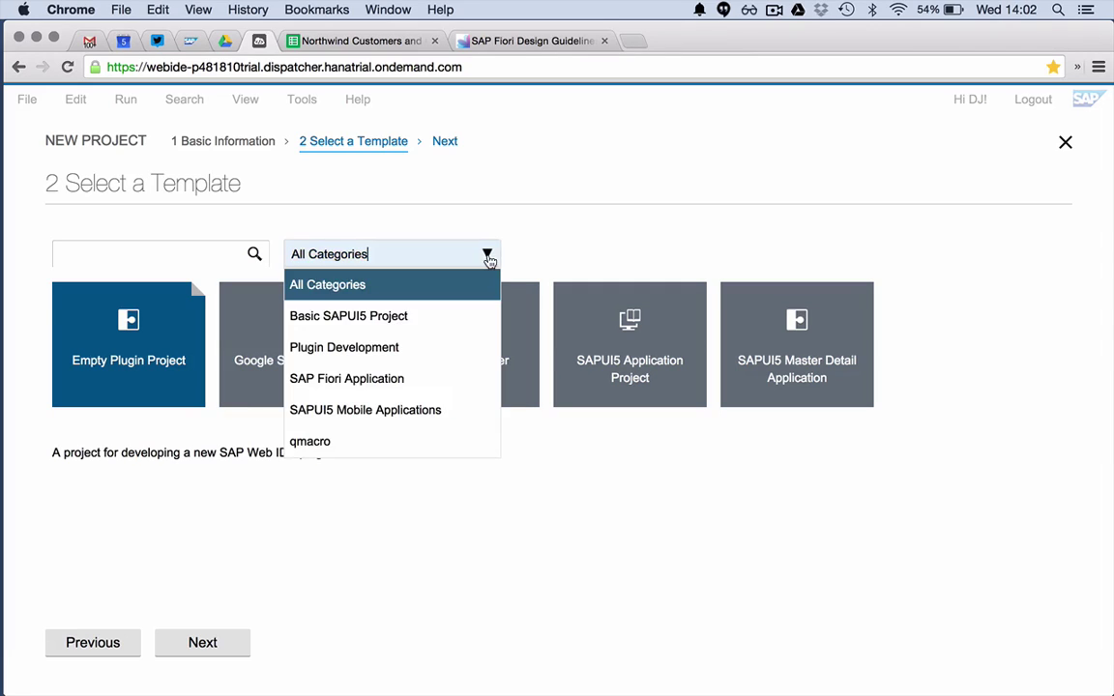
left_click(402, 444)
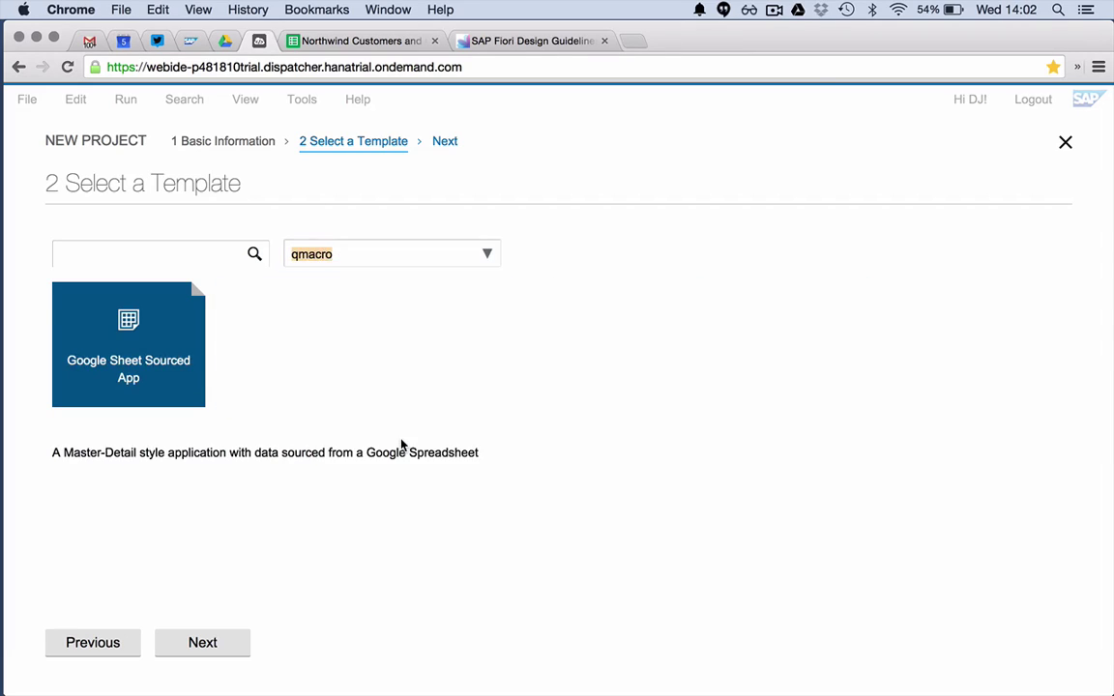
left_click(490, 256)
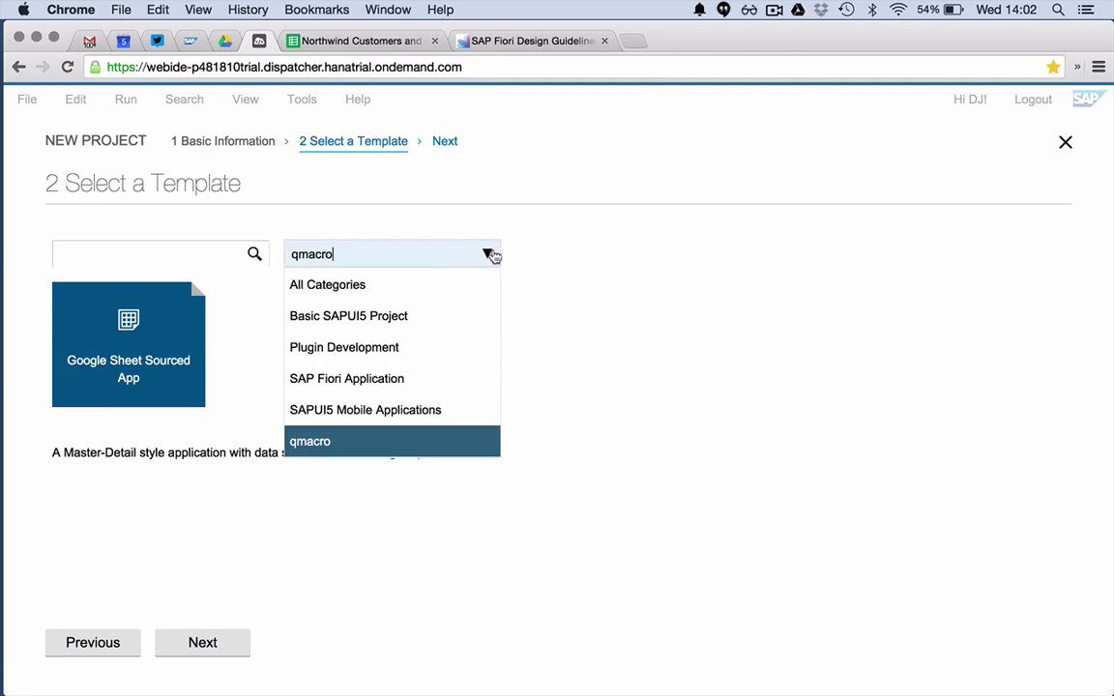
left_click(426, 289)
left_click(298, 375)
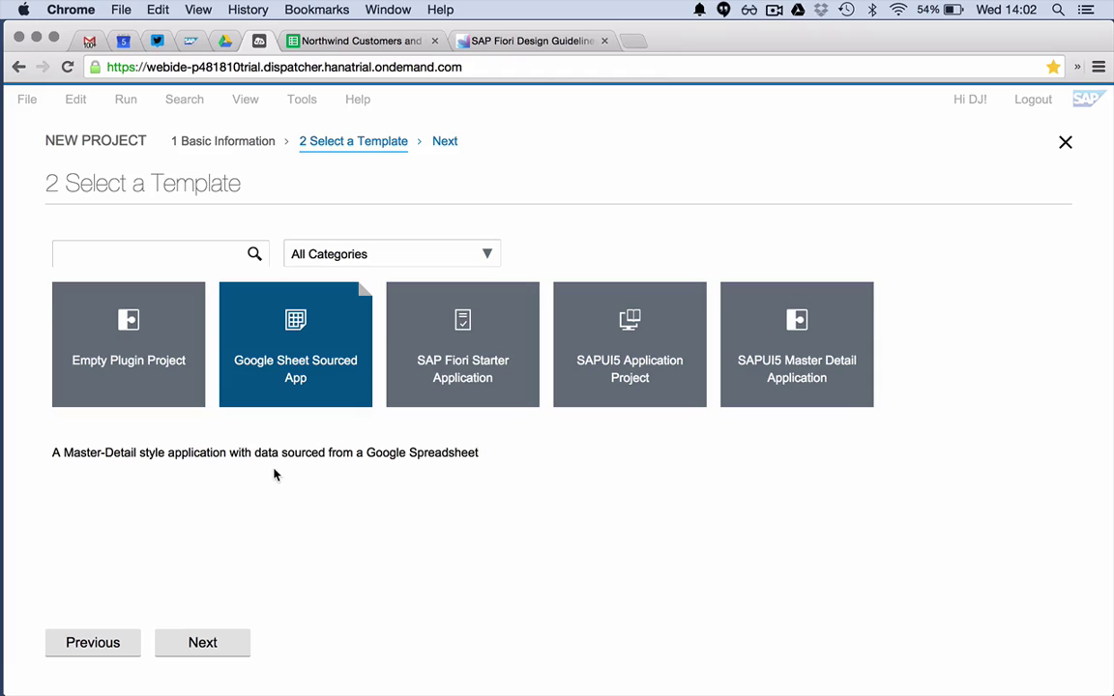
left_click(201, 642)
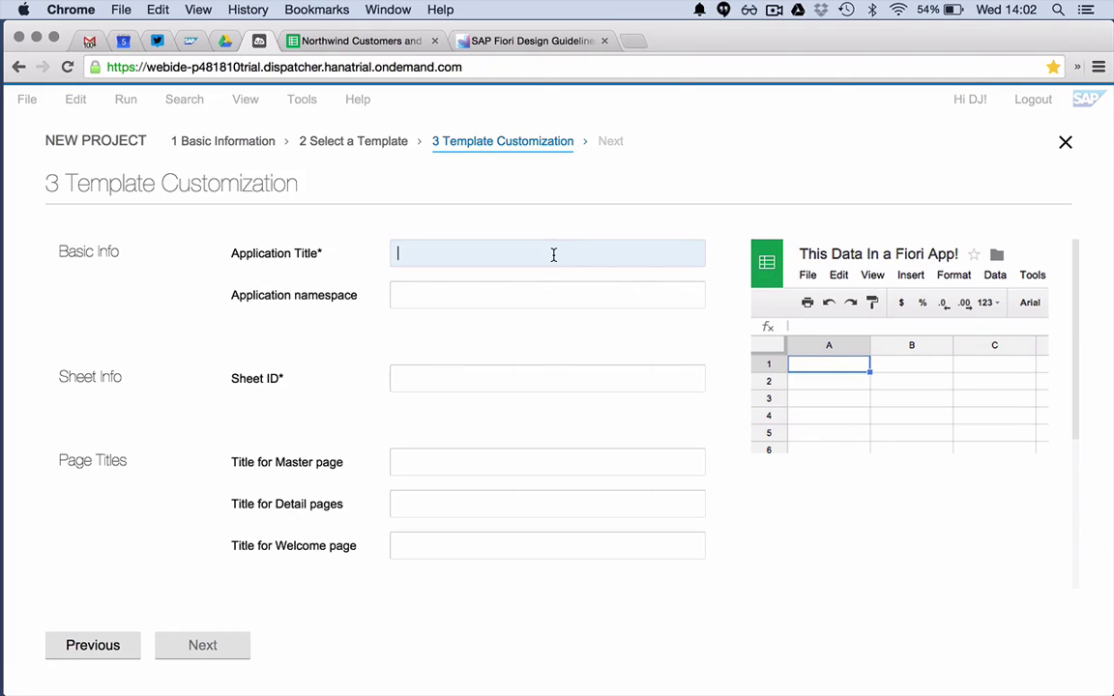
- Enter title 'Northwind Customer Orders' and paste the spreadsheet's ID, copied from its URL, as Sheet ID
type("Northwind")
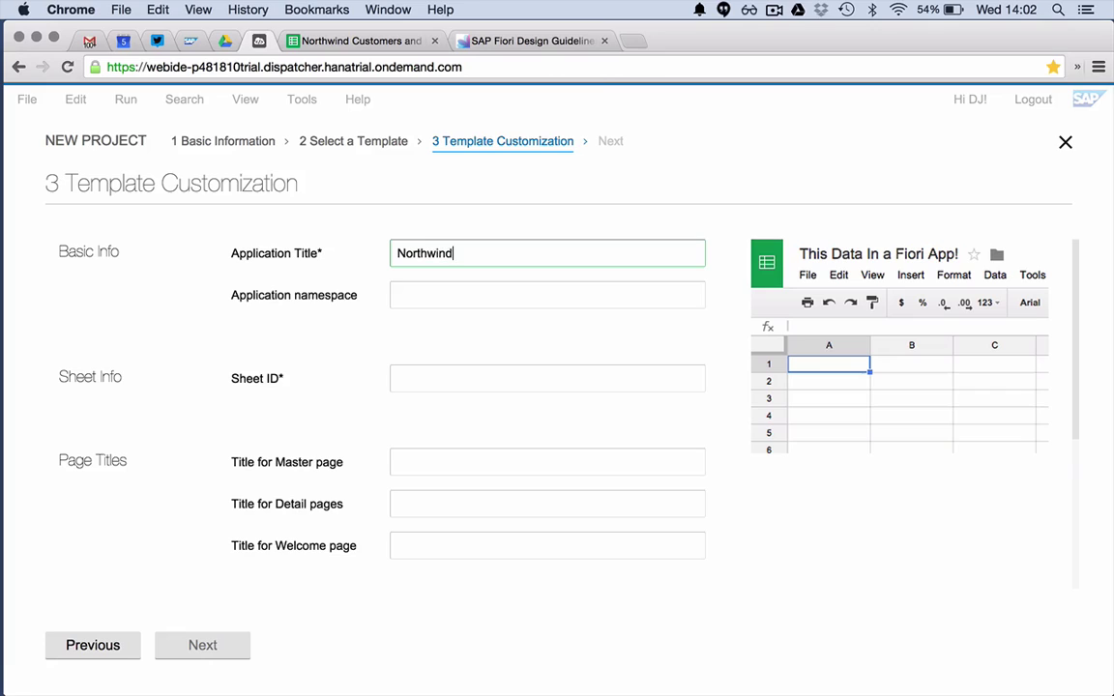
type(" Customer Orders")
key("Tab")
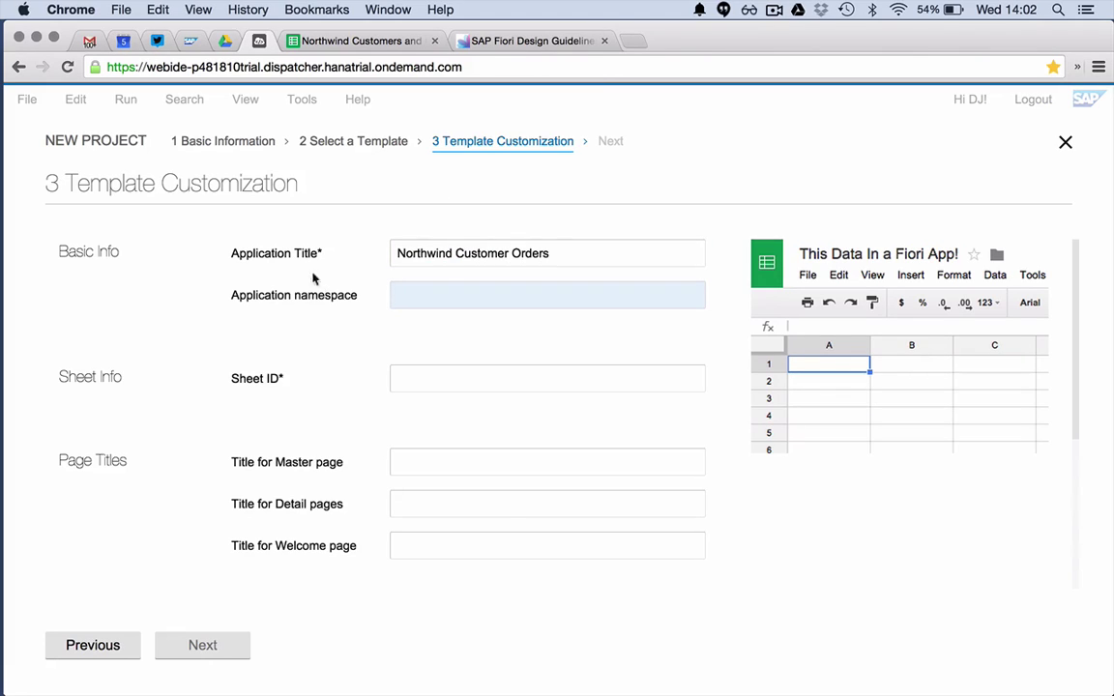
left_click(440, 379)
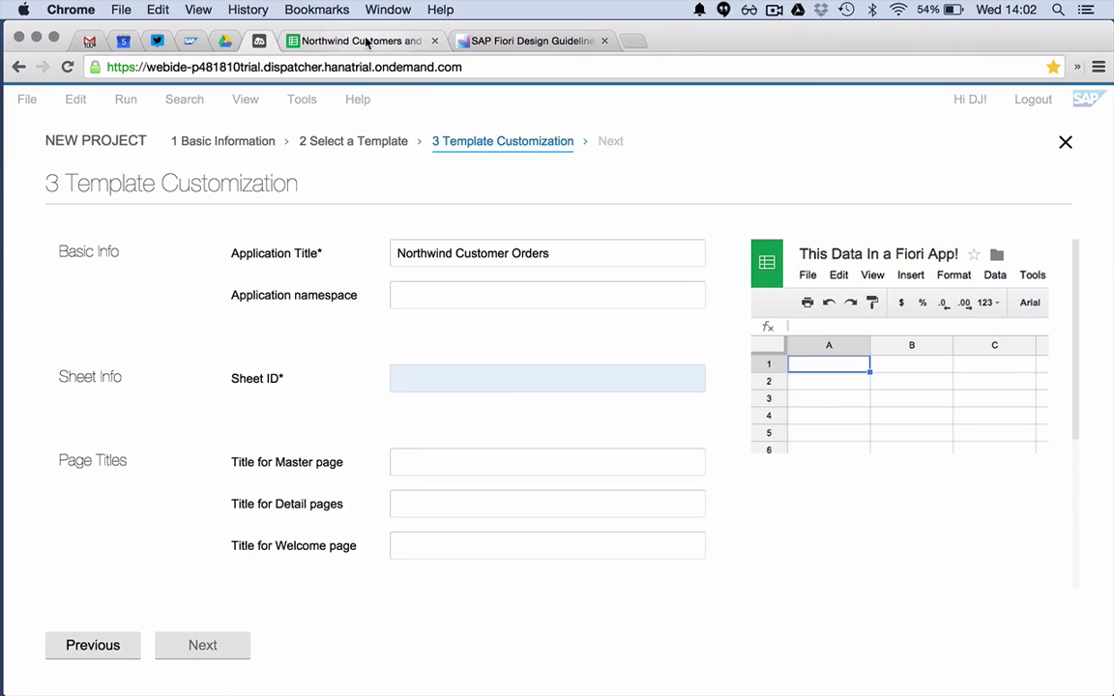
left_click(367, 42)
left_click_drag(339, 68, 649, 72)
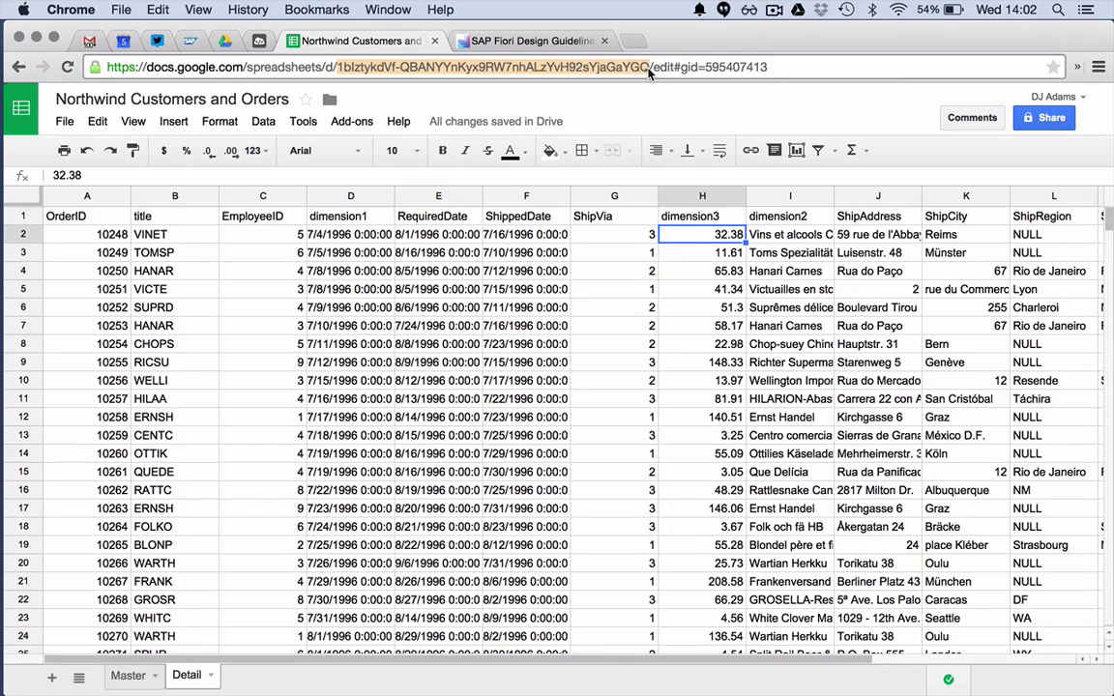
left_click(257, 40)
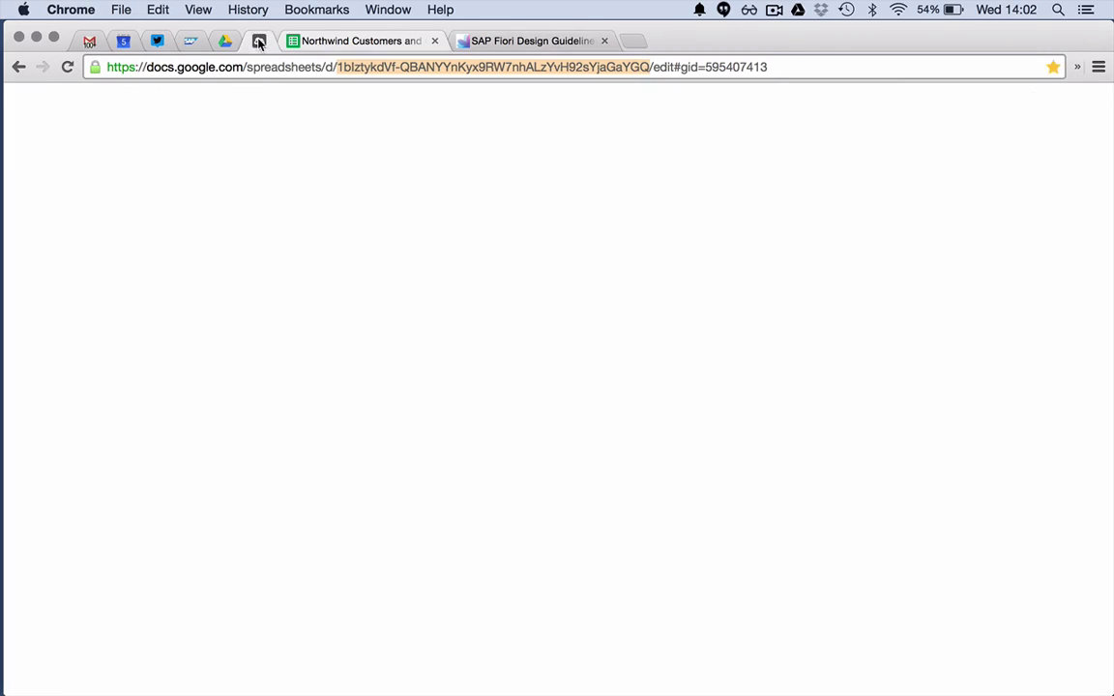
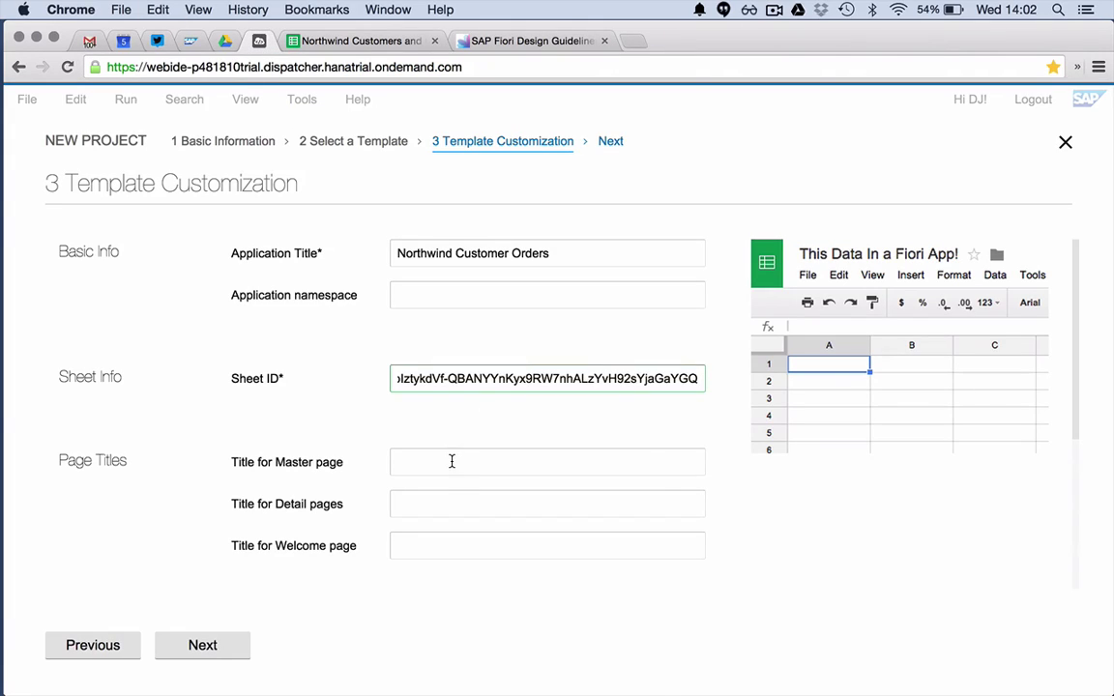
- Enter the page titles Customers (master), Orders (detail) and 'Welcome to the demo' (welcome)
right_click(451, 466)
left_click(427, 462)
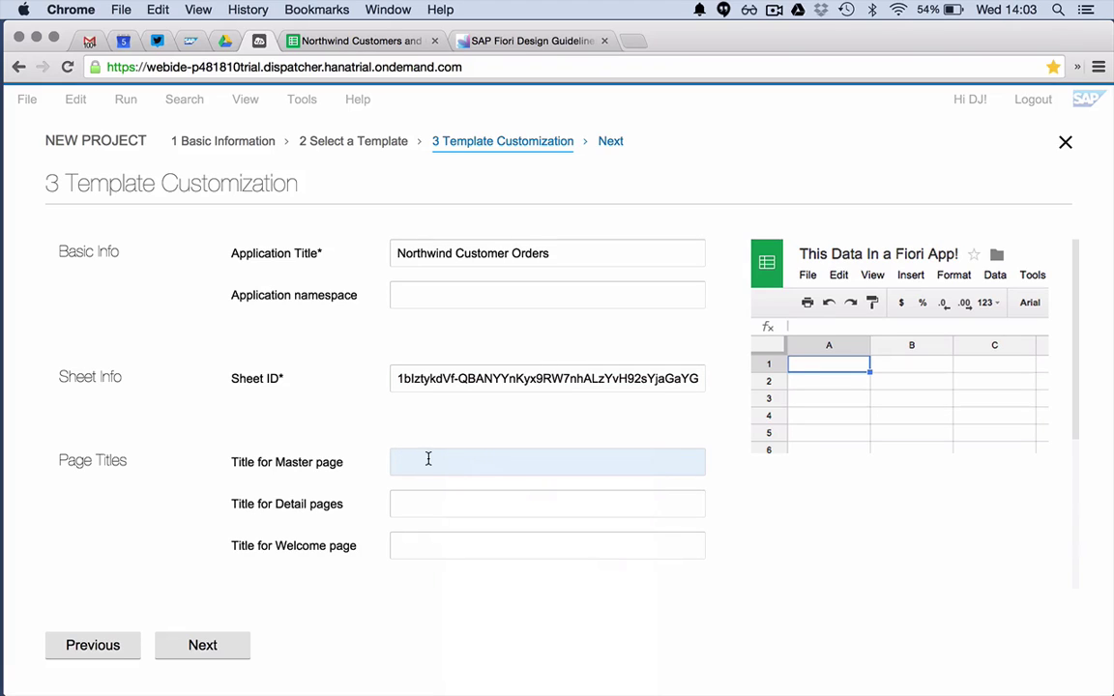
type("Customers")
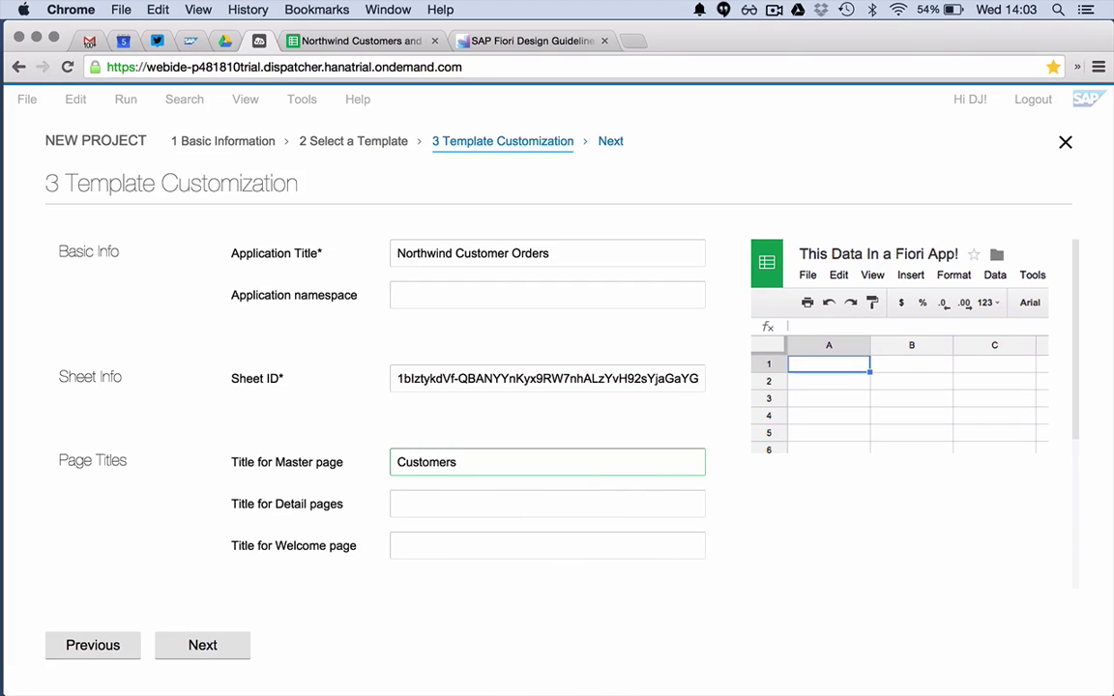
left_click(441, 500)
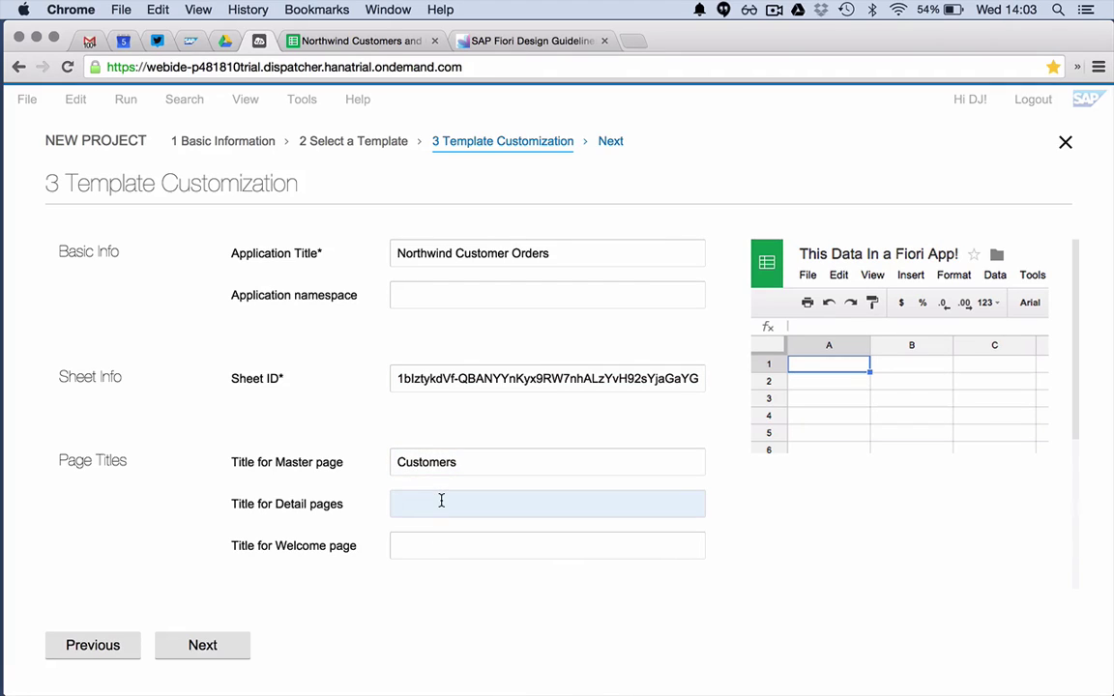
type("Orders")
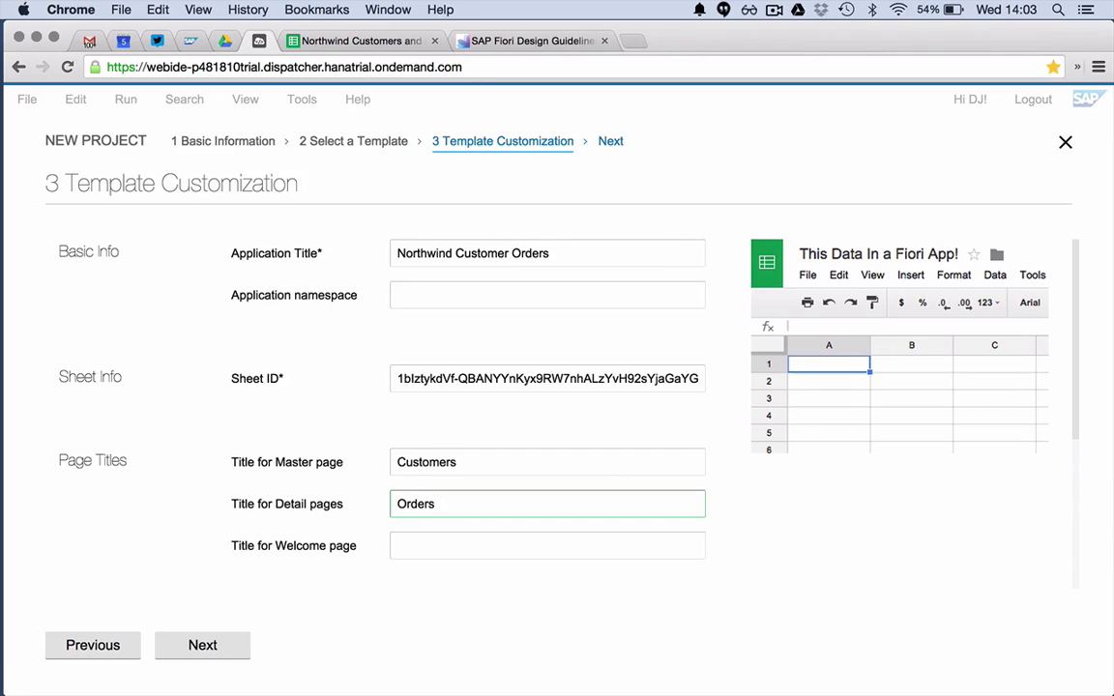
left_click(445, 542)
type("Welco")
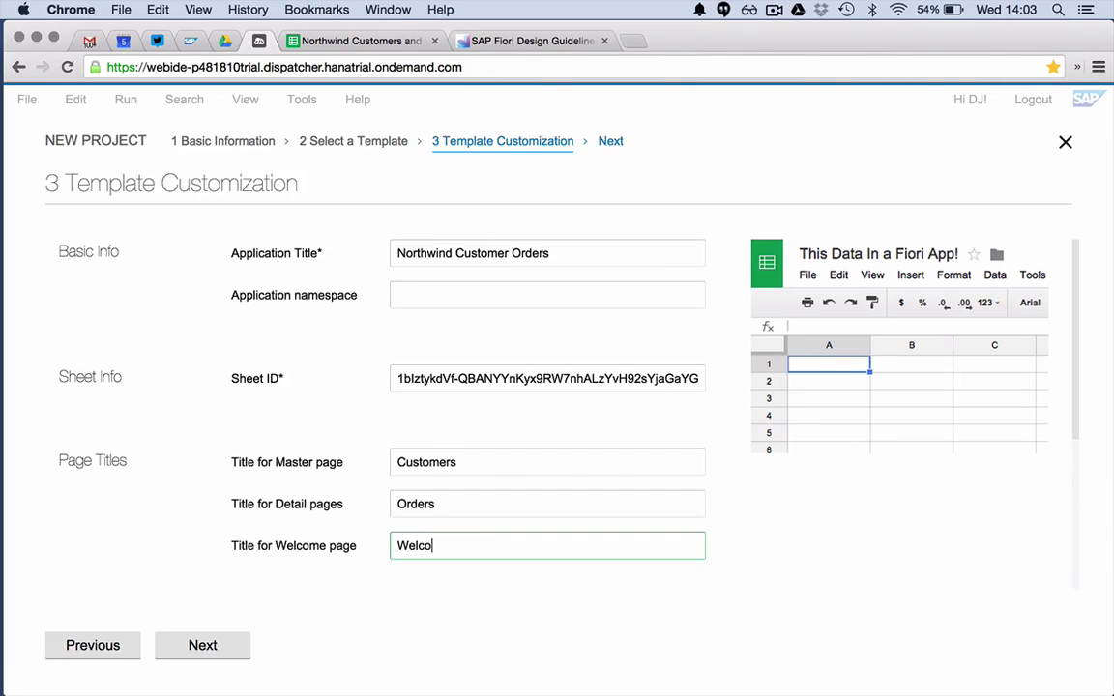
type("me to the demo")
- Title the detail table 'Order information'
scroll(580, 553, "down", 5)
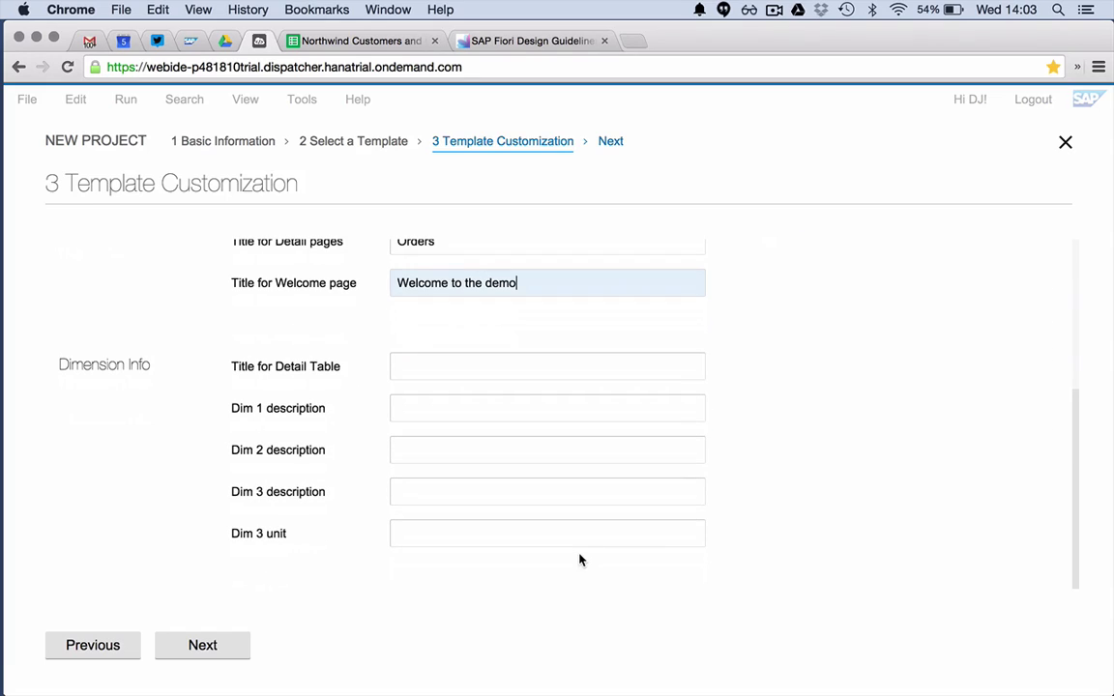
left_click(469, 369)
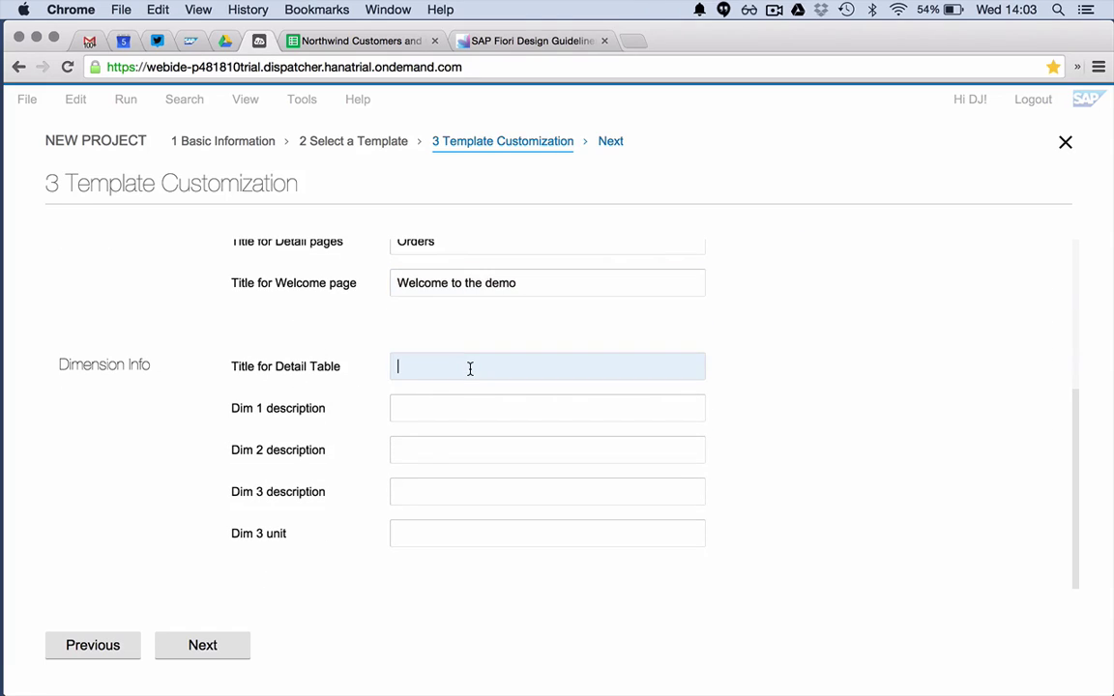
type("Order informa")
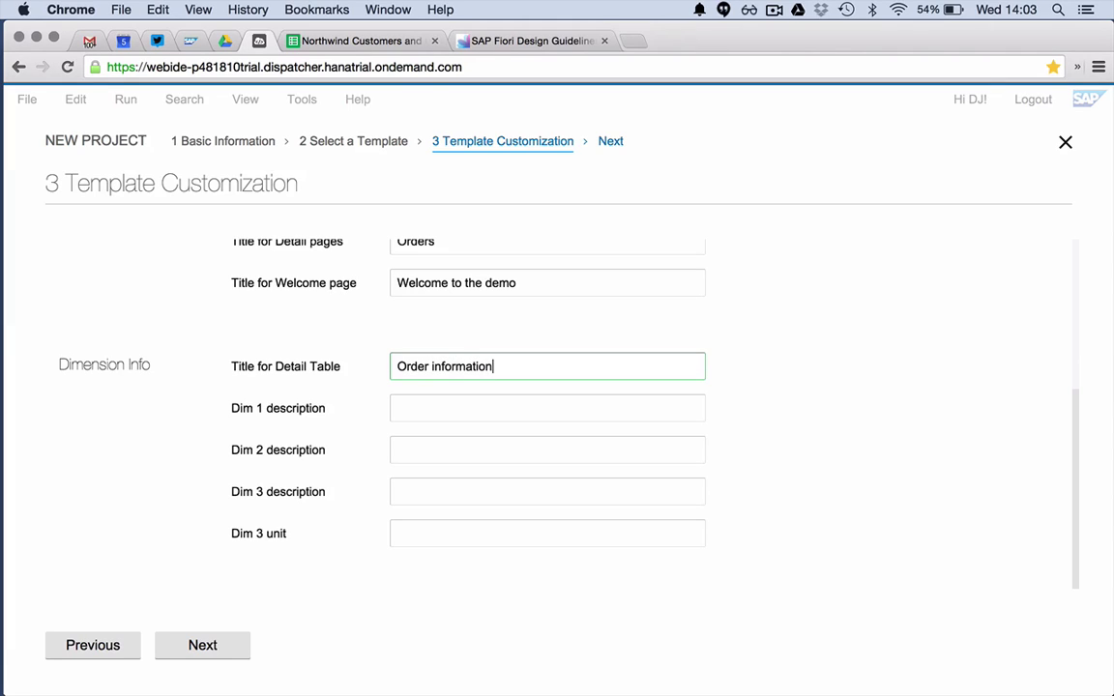
type("tion")
- Check the order columns in the Google Sheet before naming the dimensions
left_click(431, 405)
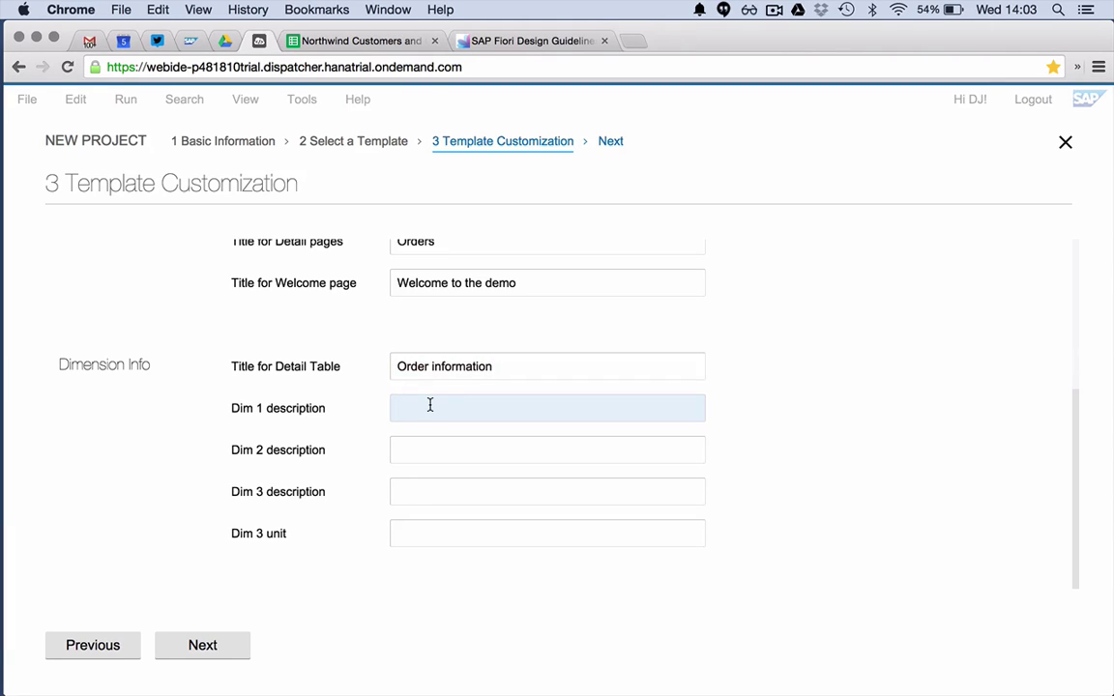
left_click(355, 40)
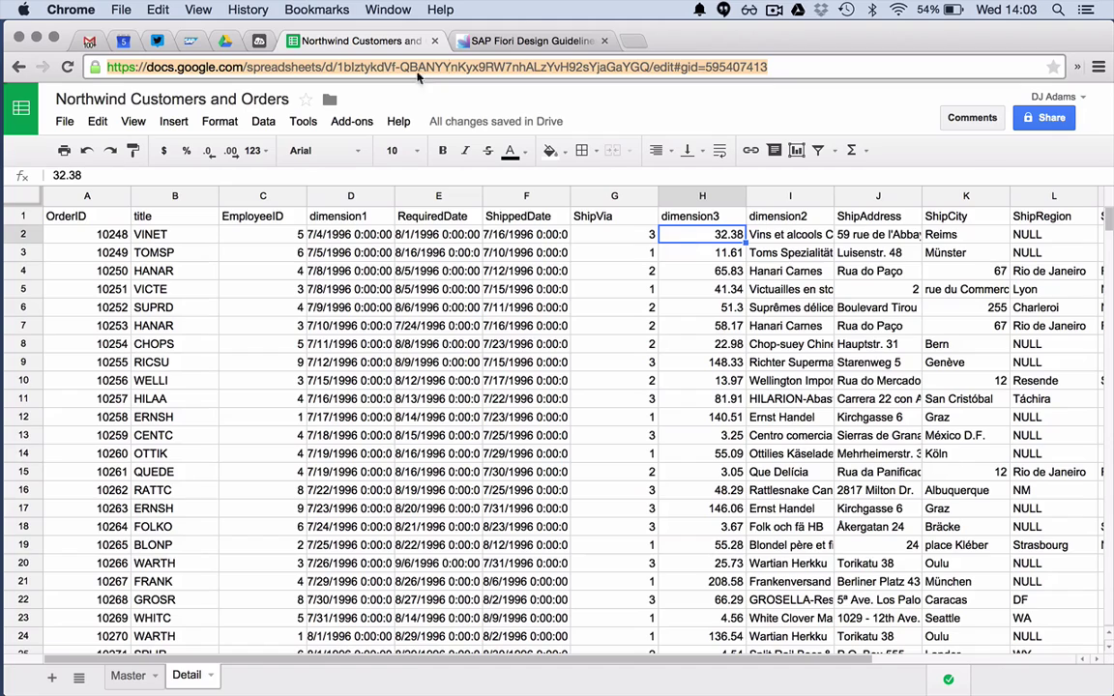
left_click(259, 42)
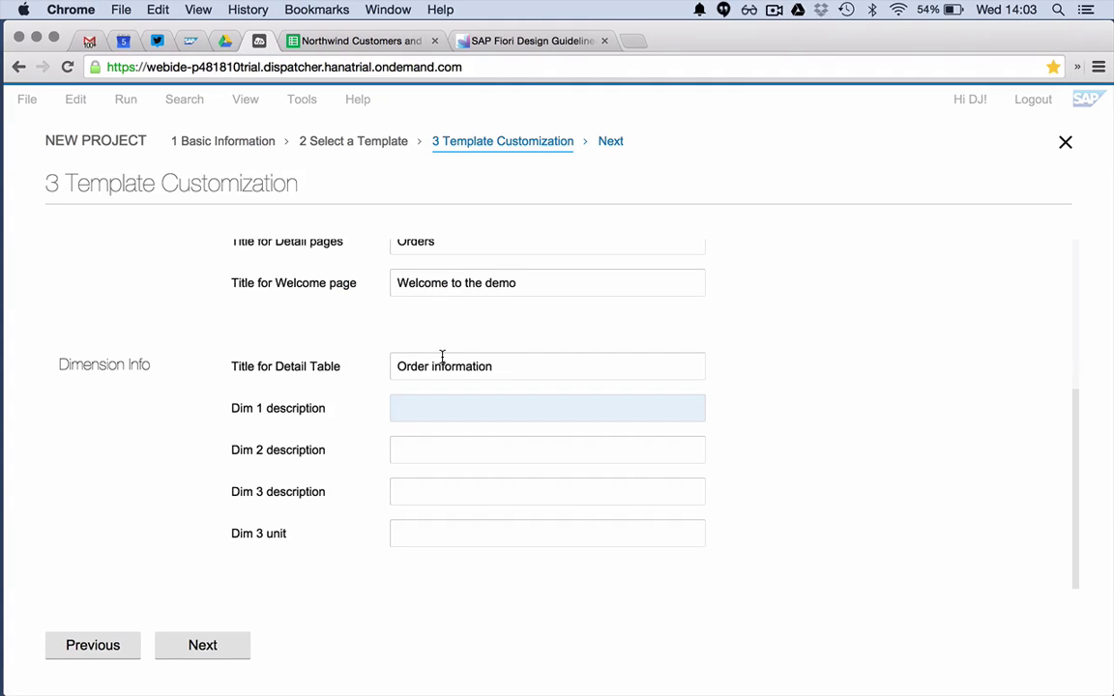
- Describe dimensions as Ship Date, Ship To Location and Freight in kg, then advance to Confirm
type("Ship Date")
key("Tab")
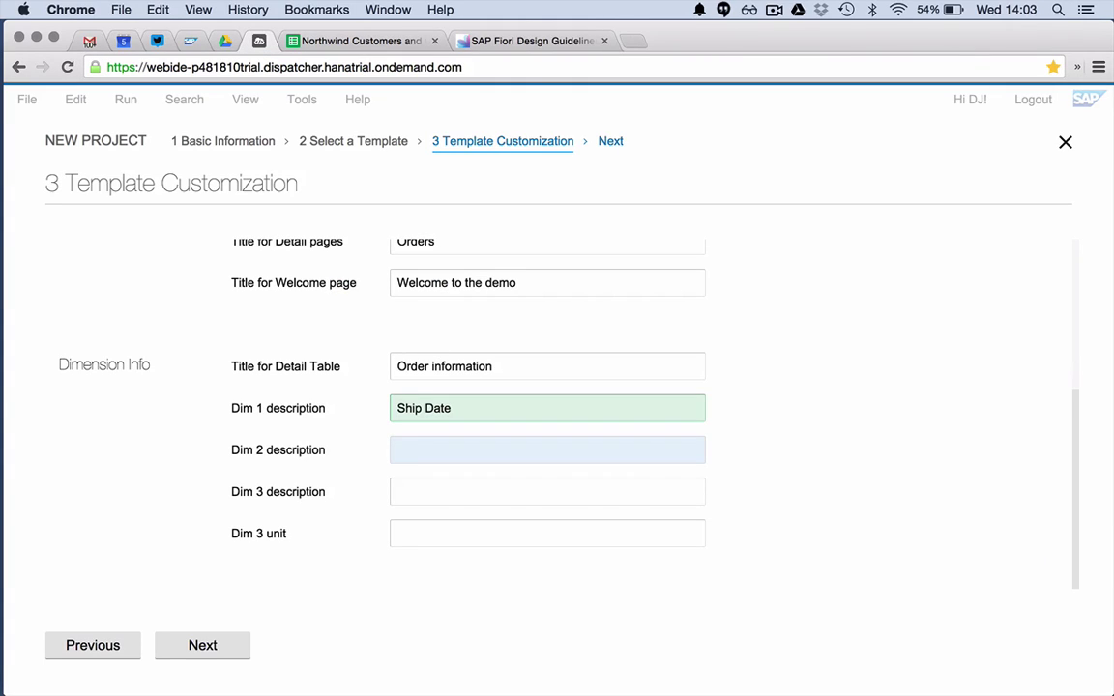
type("Shi")
type("p ")
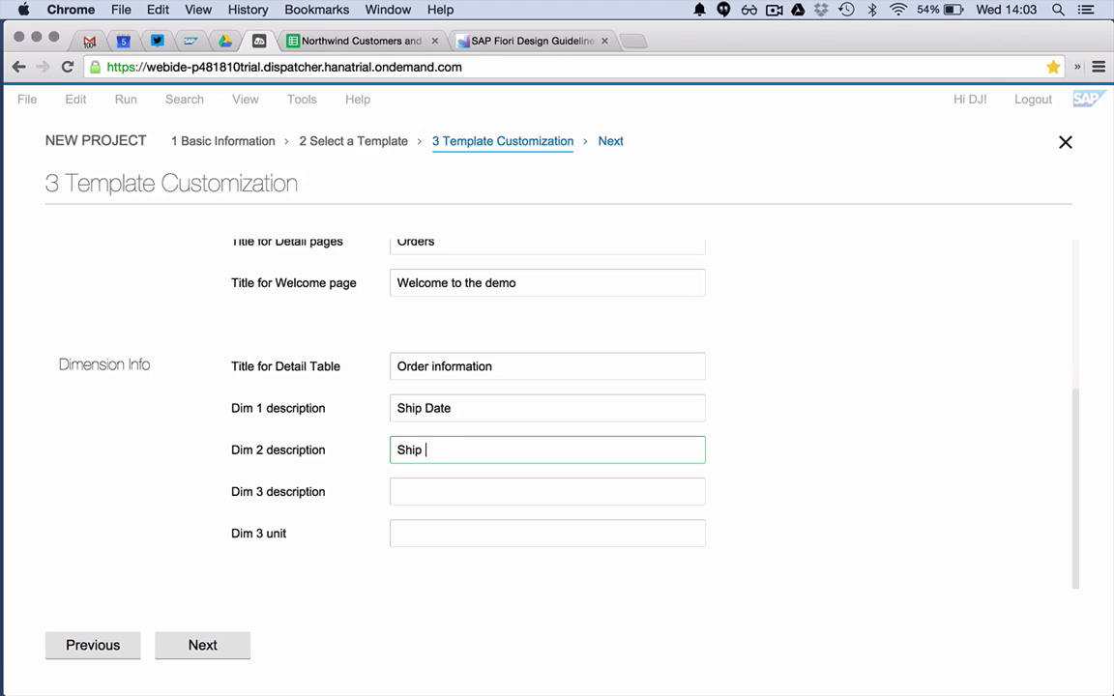
type("To Location")
key("Tab")
type("Freight")
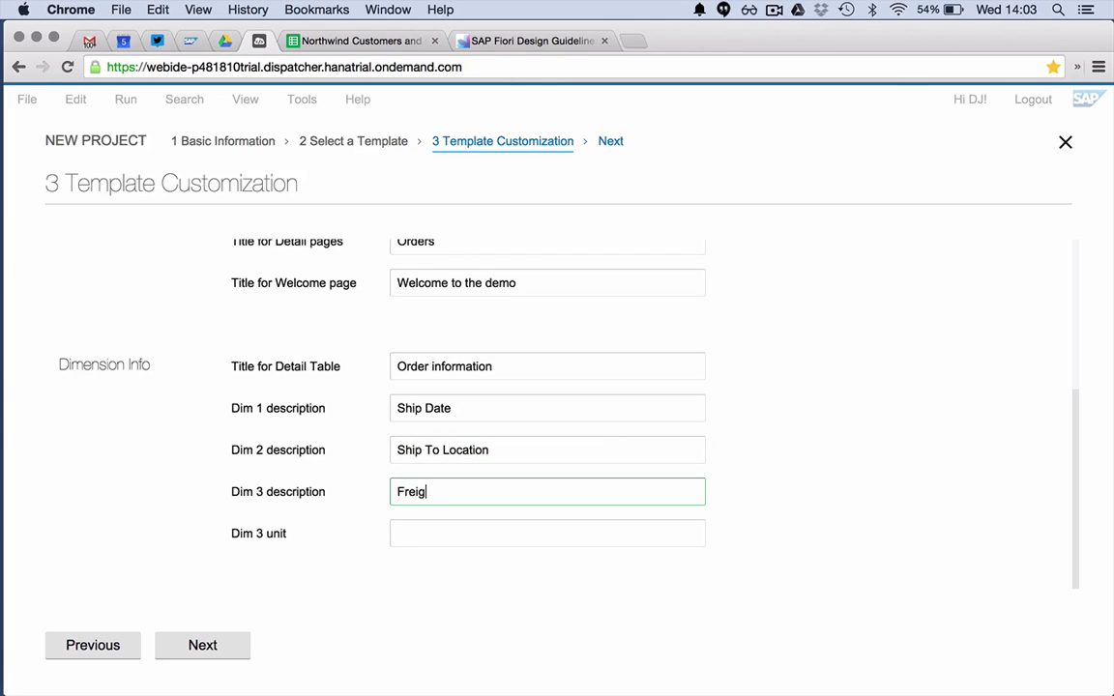
key("Tab")
type("k")
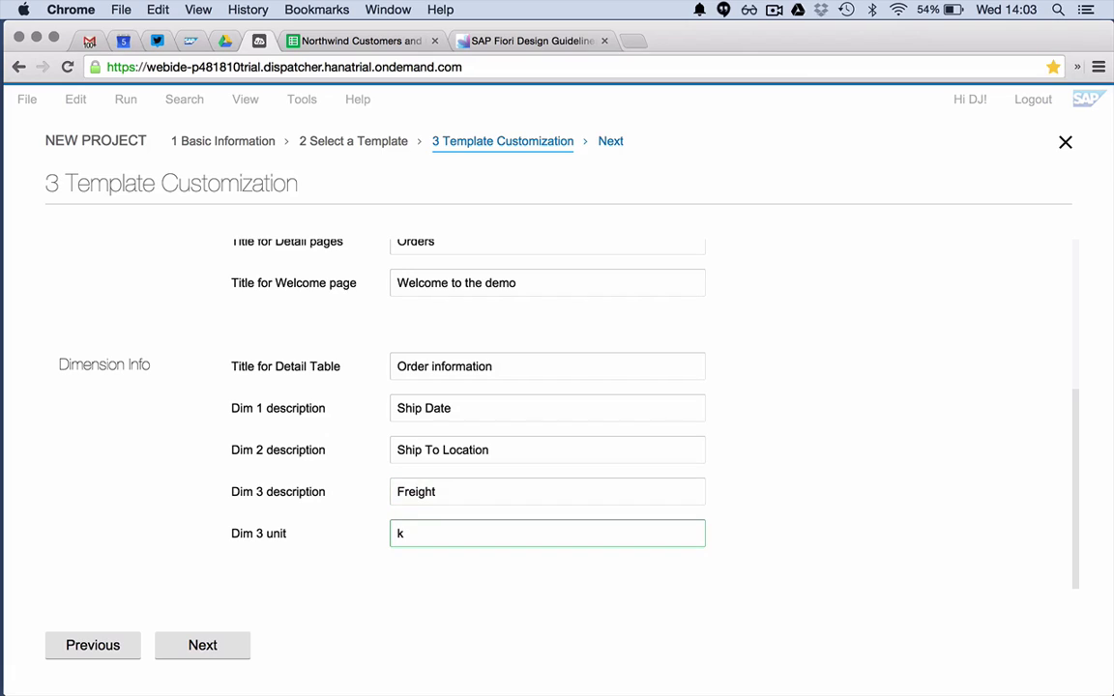
type("g")
key("Tab")
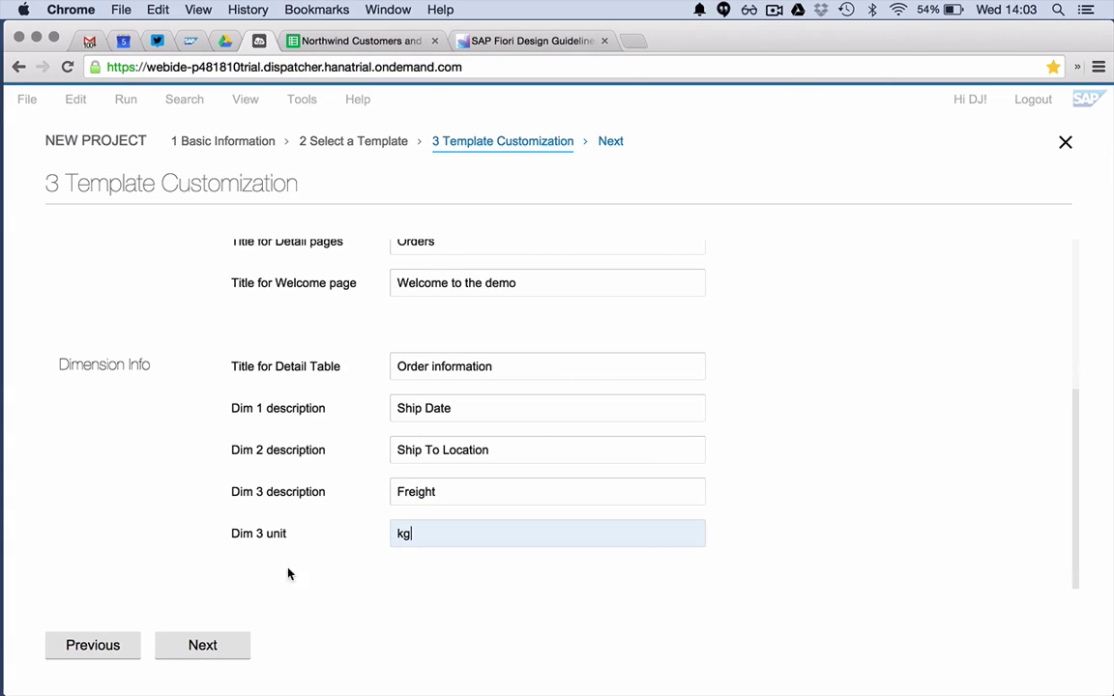
left_click(204, 646)
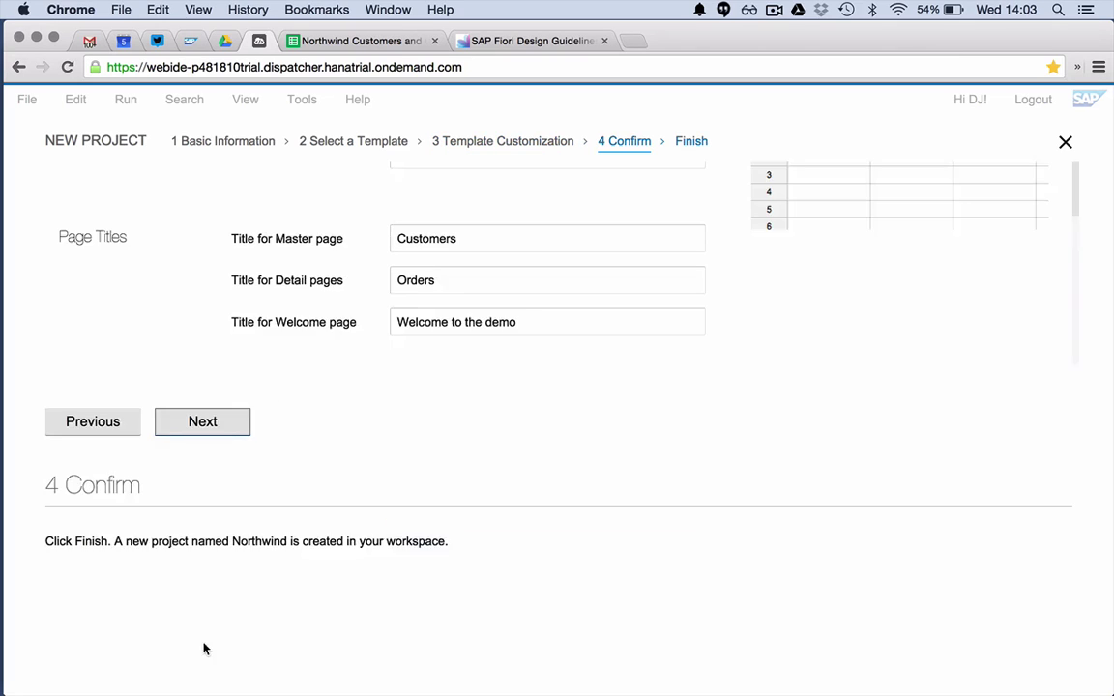
- Finish the wizard to create the Northwind project under Local in the workspace
left_click(199, 648)
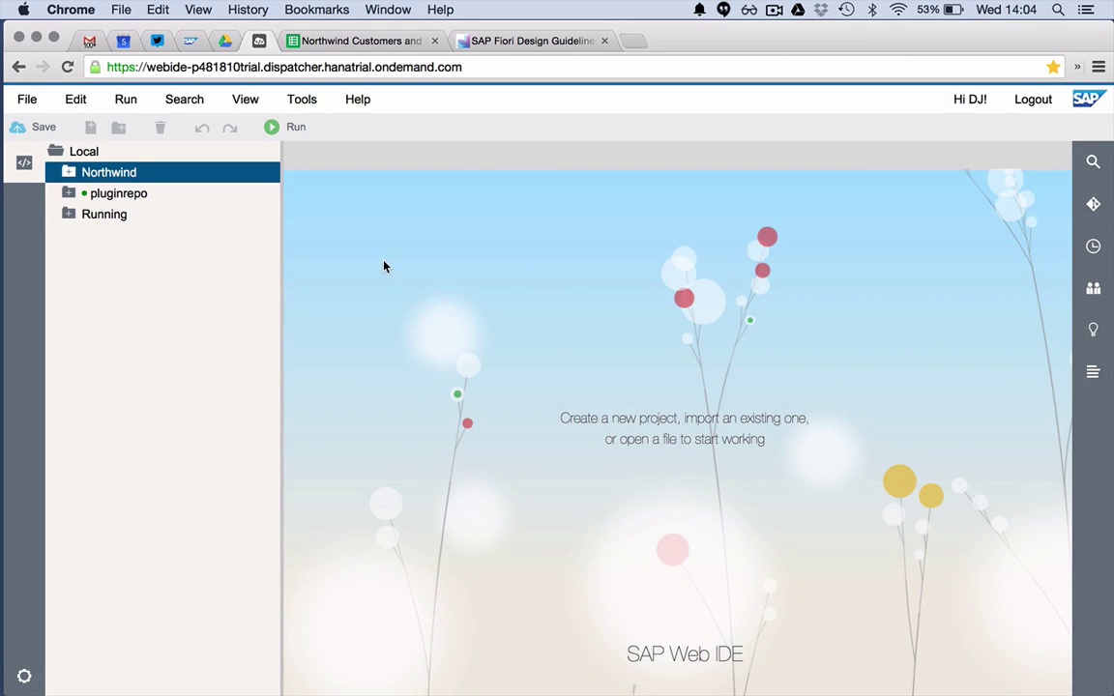
- Run Northwind's index.html with Run without Frame, opening the Customers app in a new tab
left_click(68, 177)
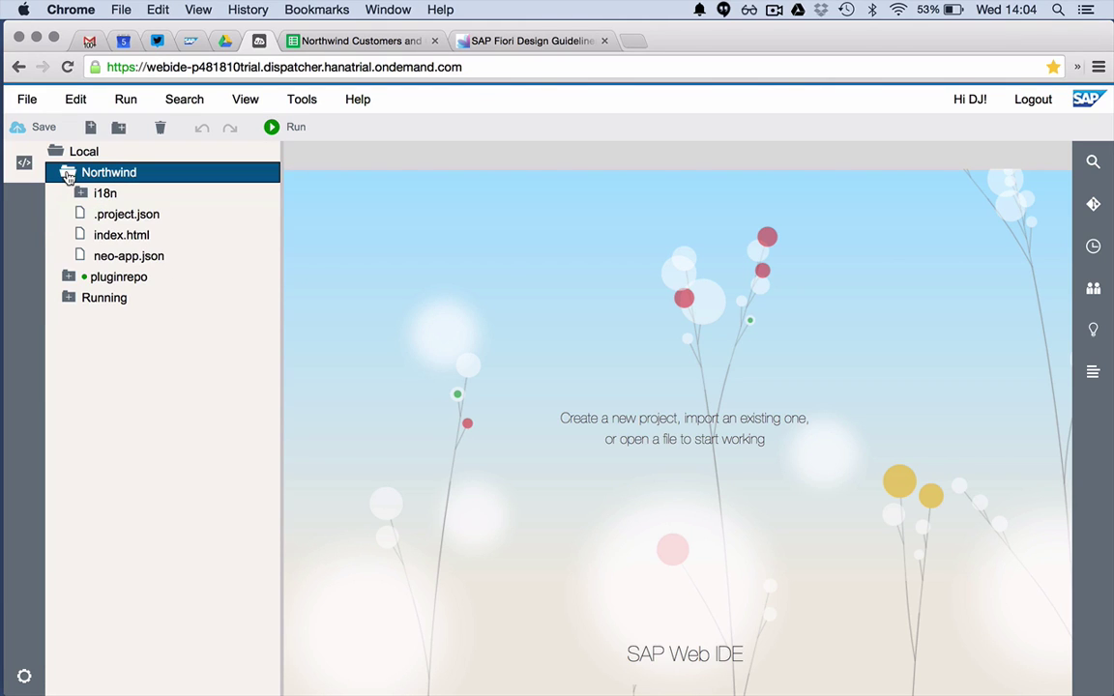
left_click(142, 236)
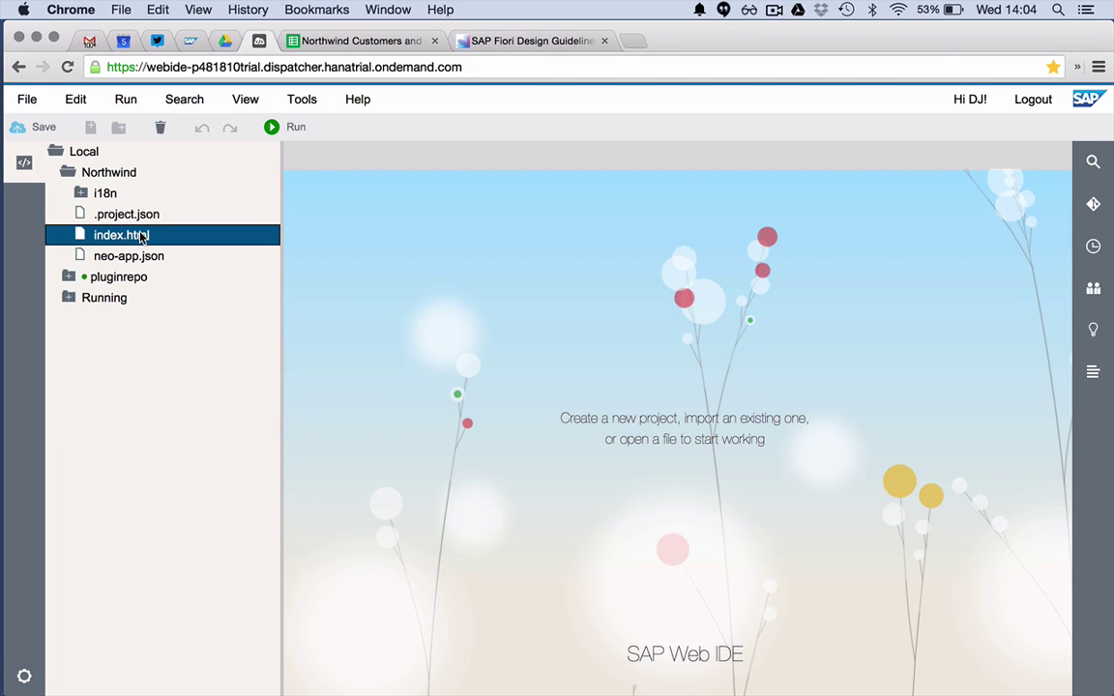
right_click(142, 237)
mouse_move(256, 425)
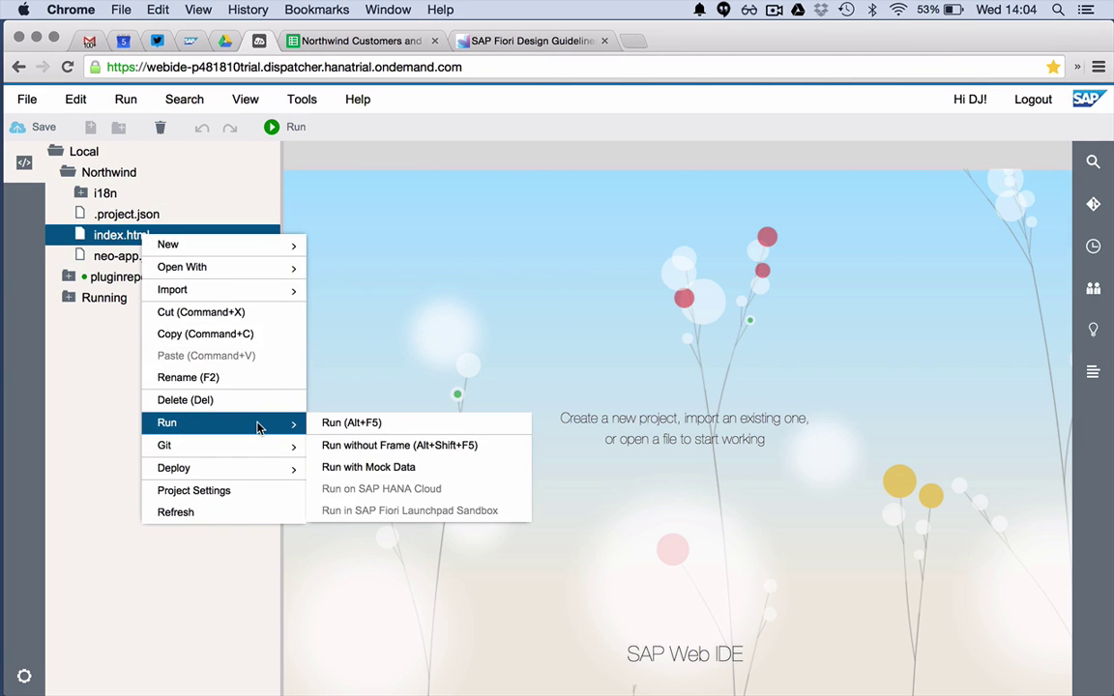
left_click(324, 446)
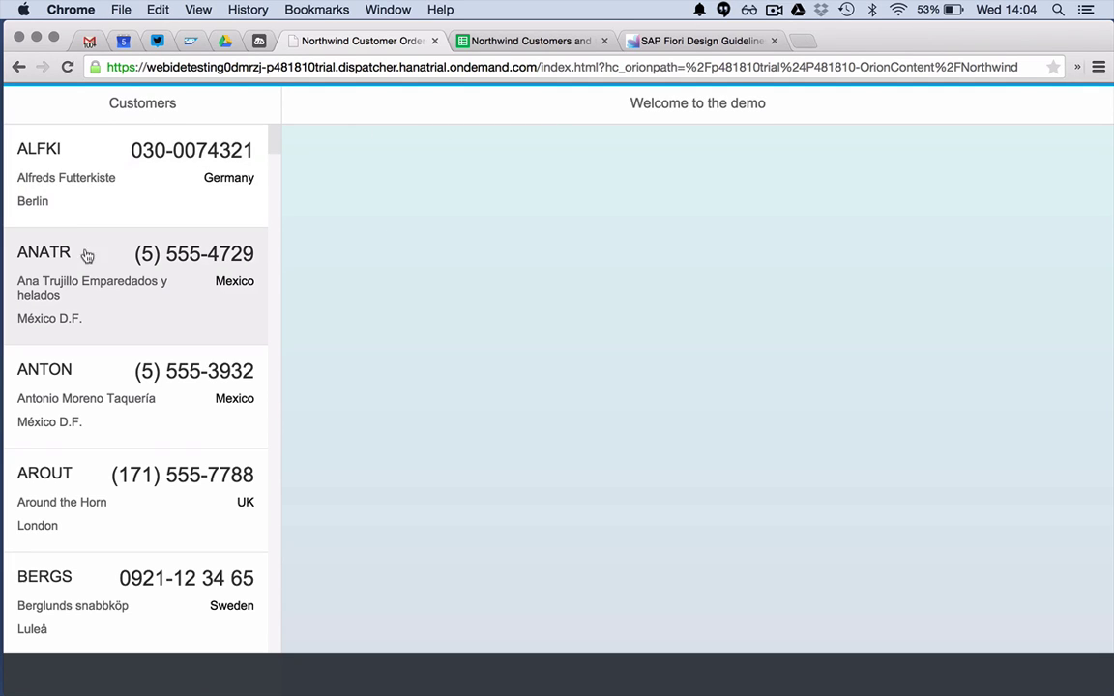
- Review the spreadsheet's Master sheet, then open customer ANATR's four orders in the app
left_click(505, 40)
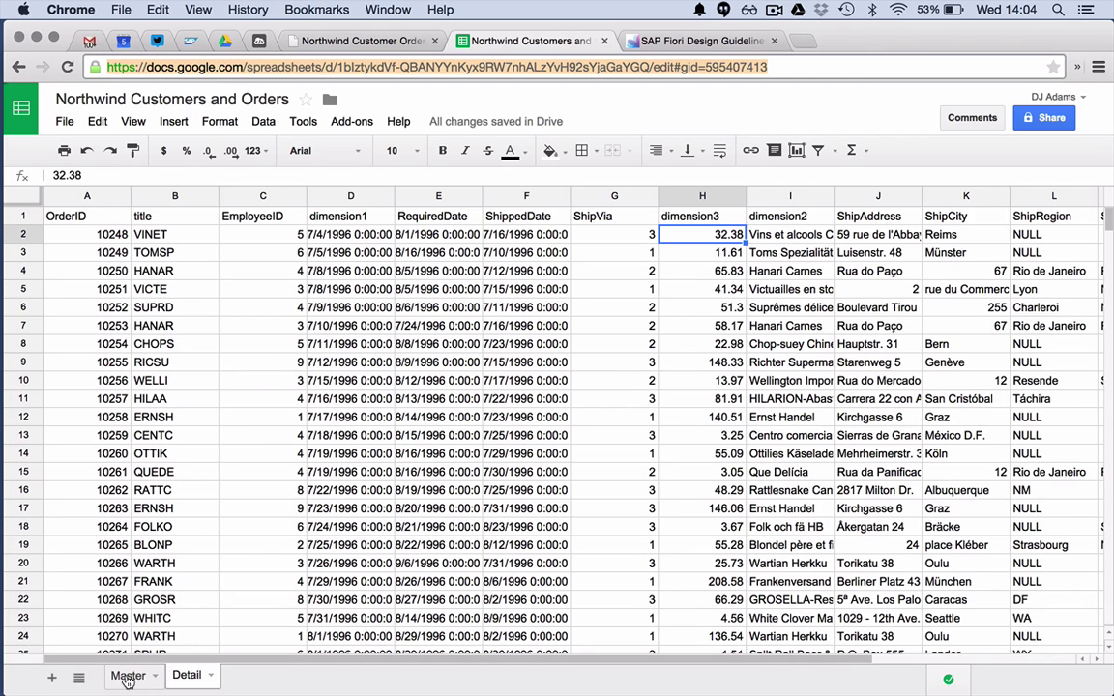
left_click(128, 674)
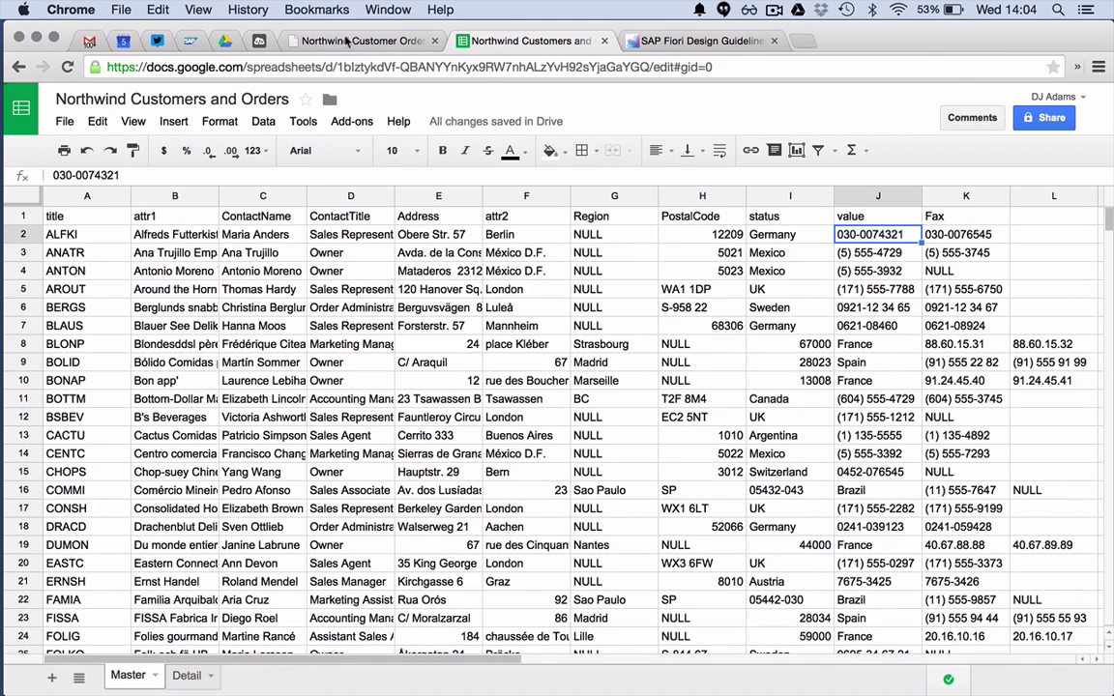
left_click(311, 39)
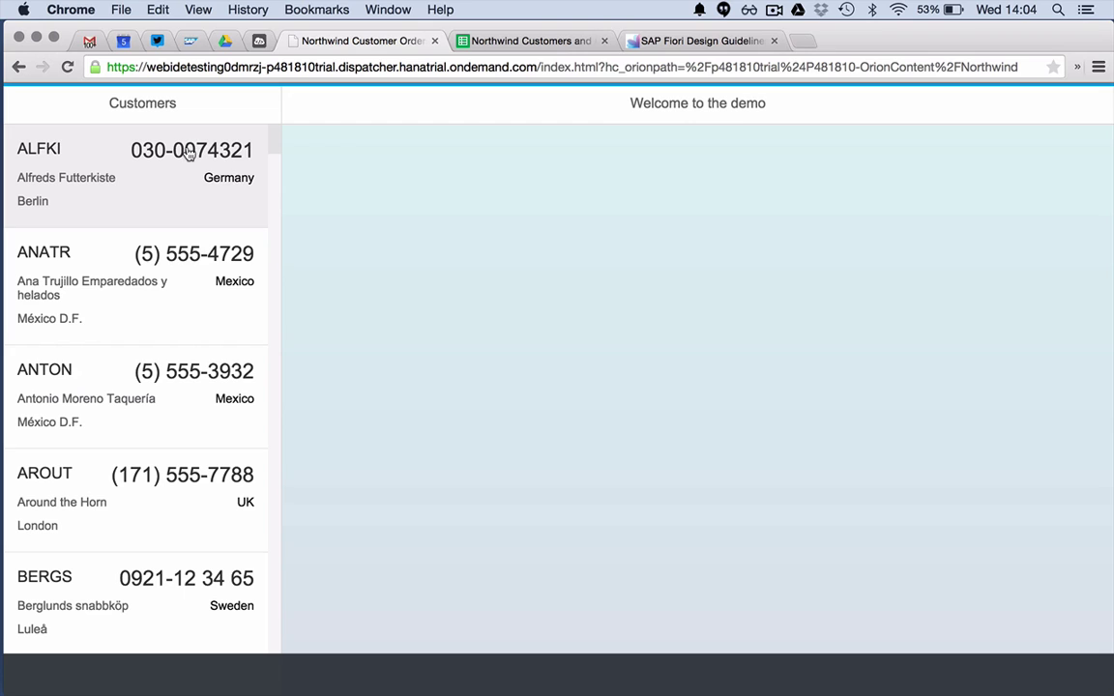
left_click(157, 284)
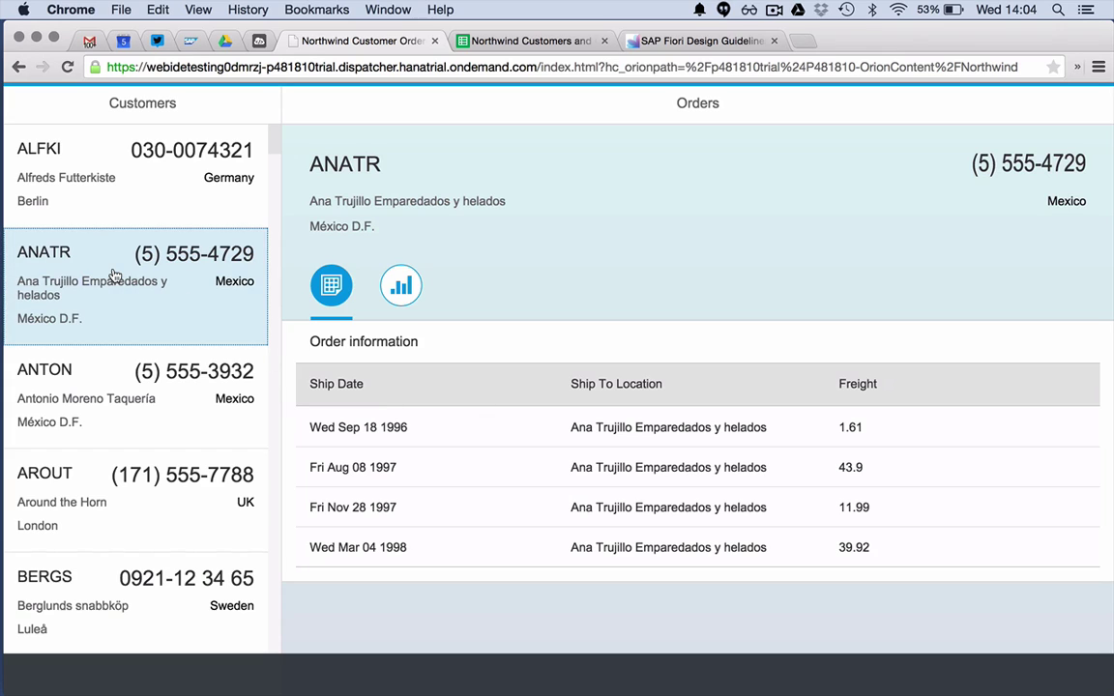
- Show BERGS's orders as a freight bar chart in kg and compare with the spreadsheet
left_click(101, 589)
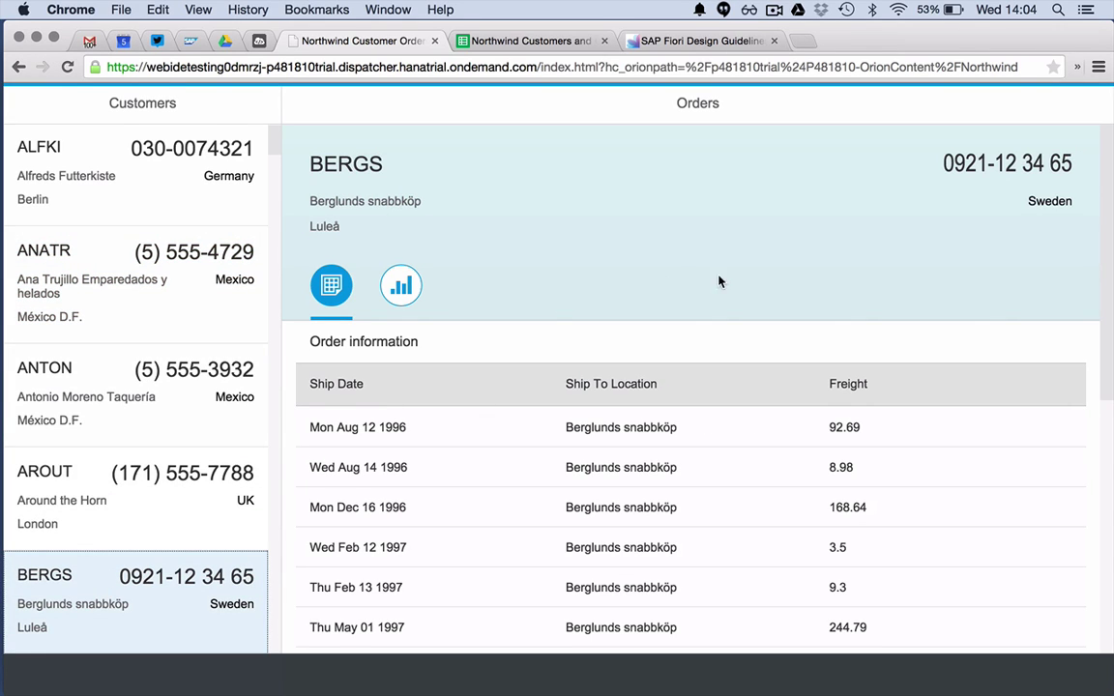
left_click(402, 286)
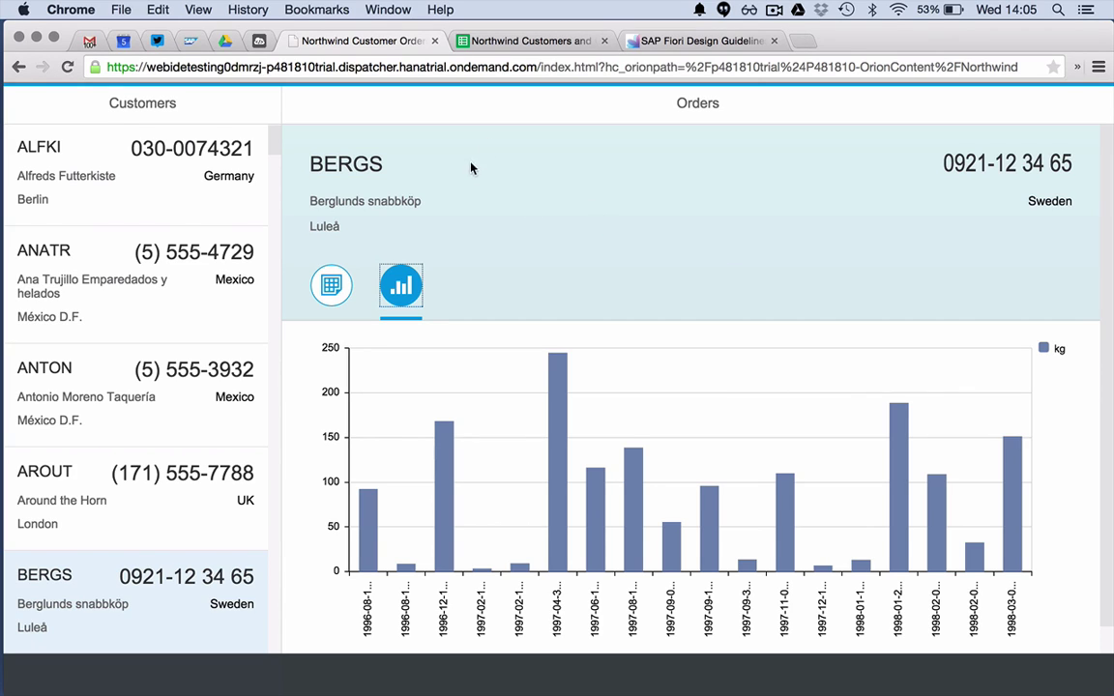
left_click(543, 42)
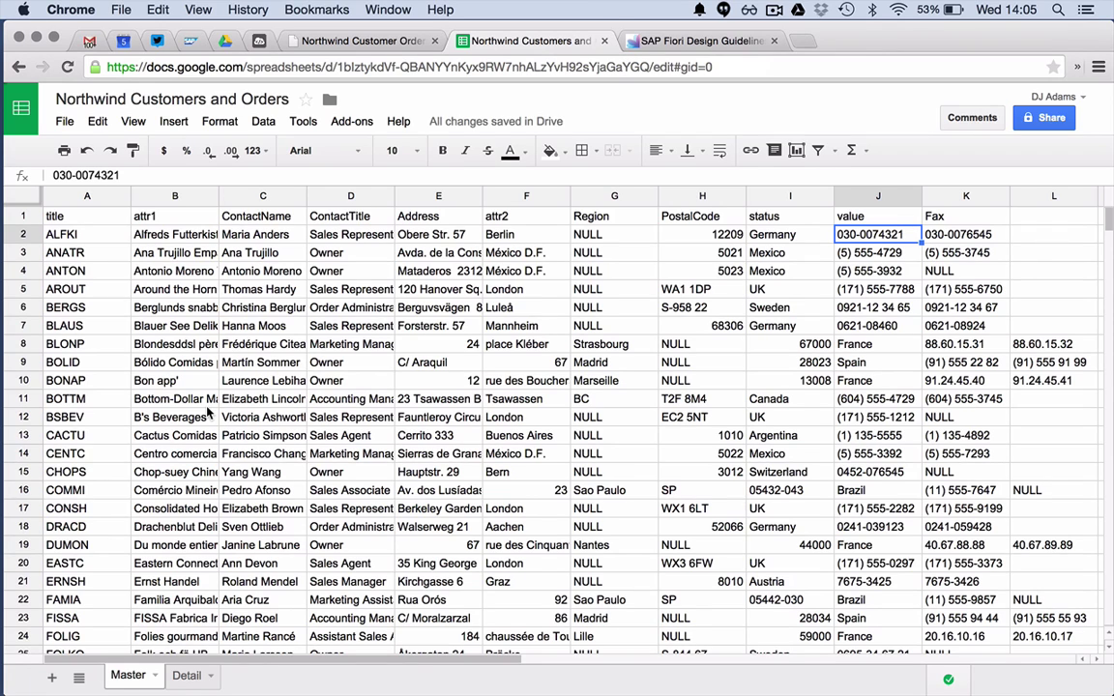
left_click(372, 41)
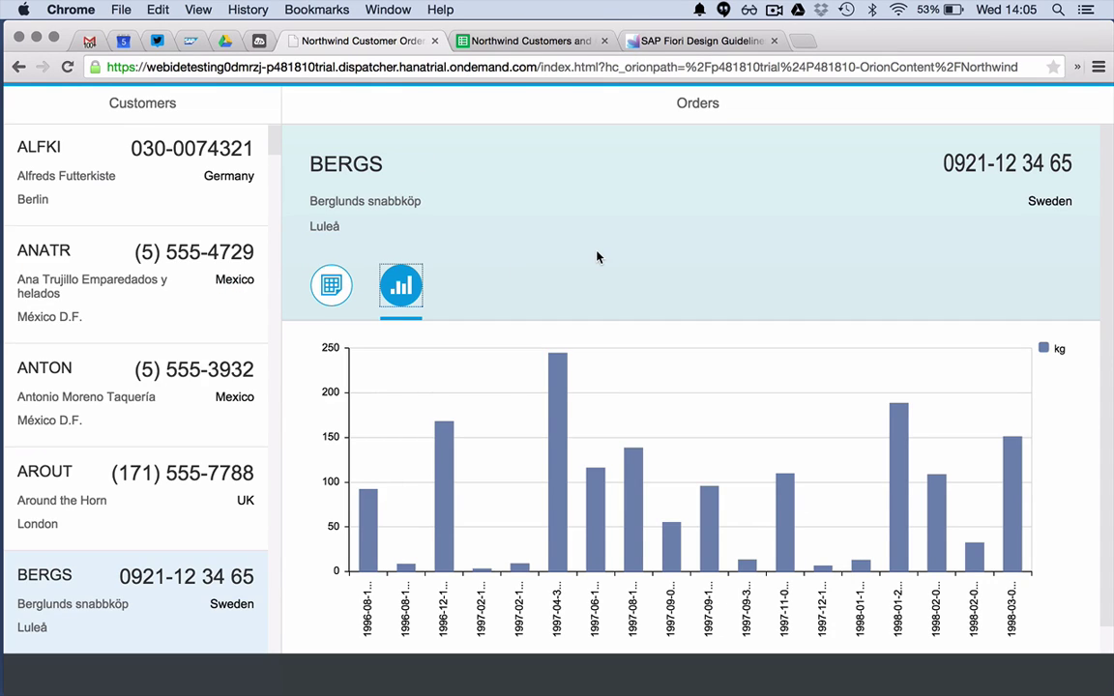